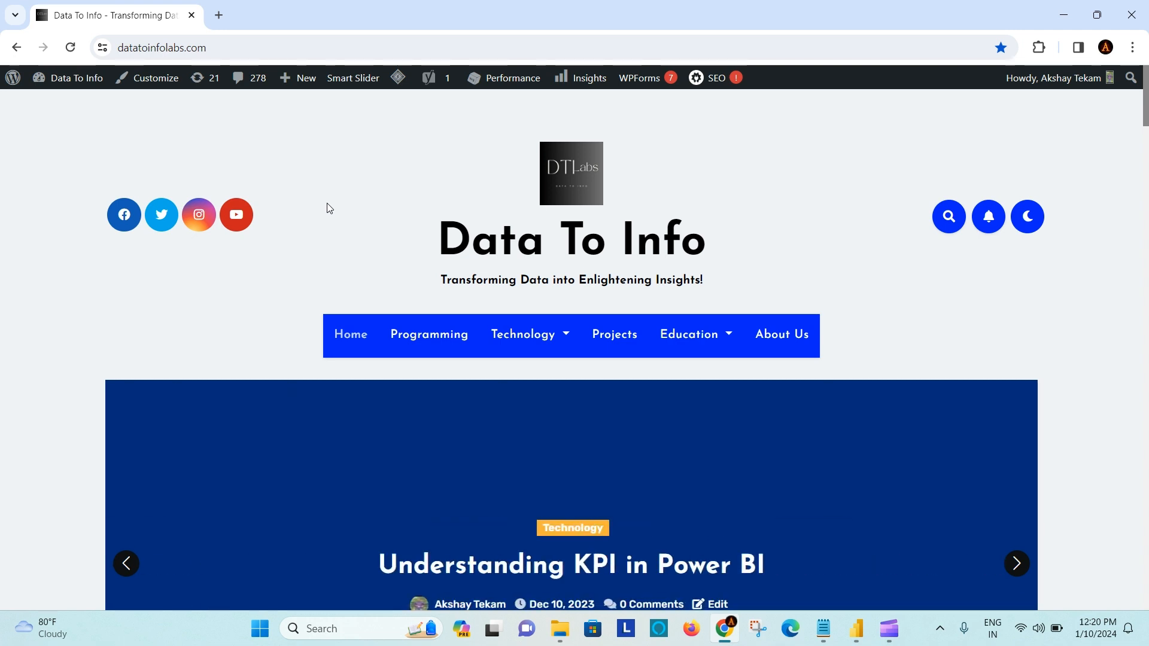
left_click(234, 48)
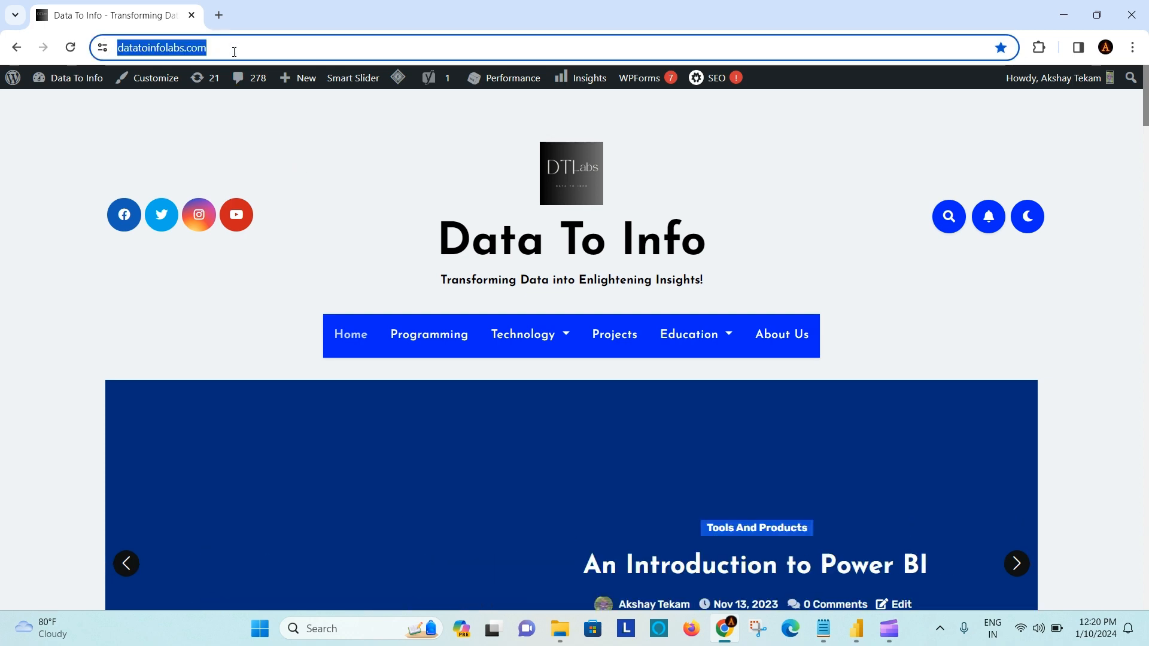
left_click(362, 249)
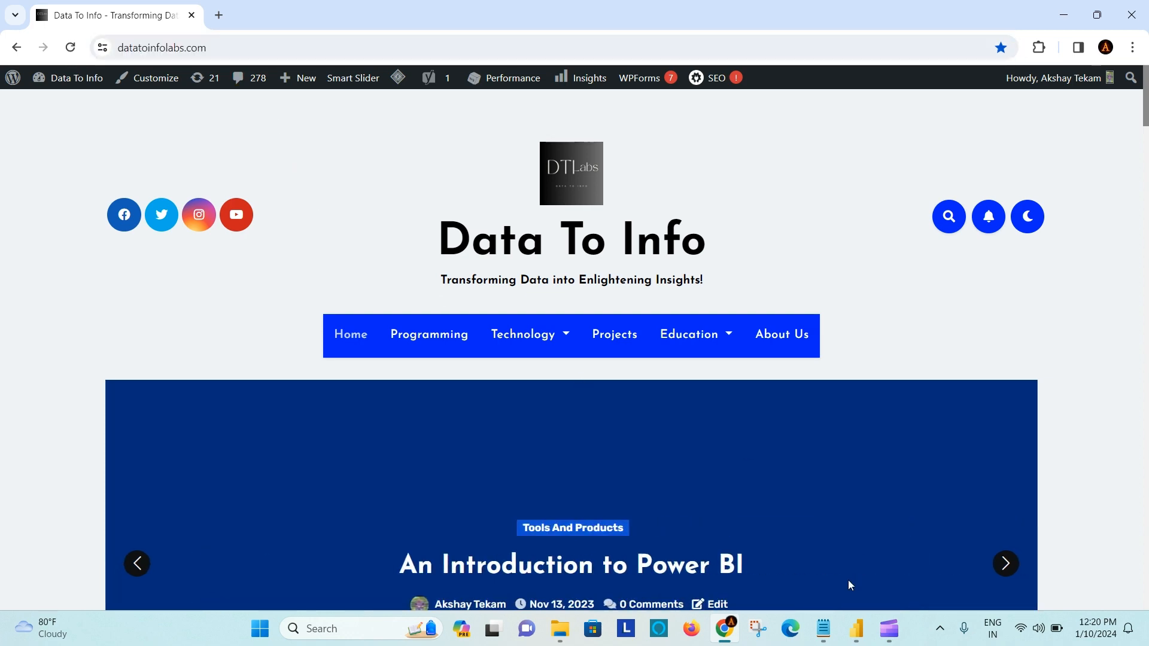
- Switch to Power BI Desktop and collapse the Filters pane to enlarge the report canvas
left_click(854, 629)
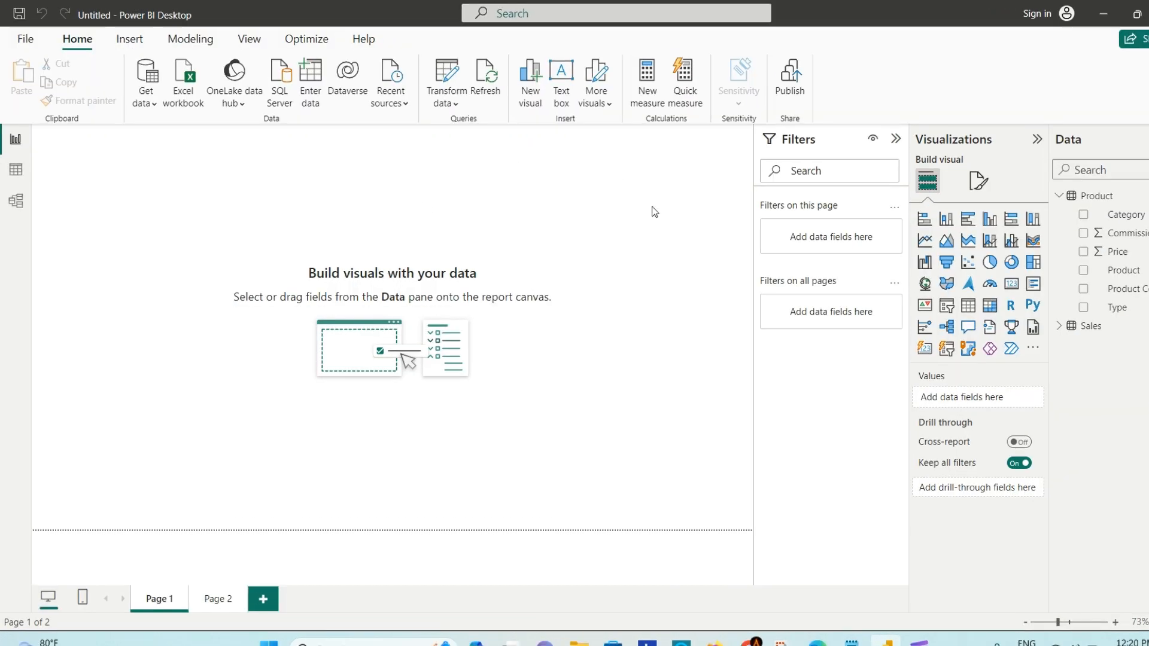
left_click(896, 141)
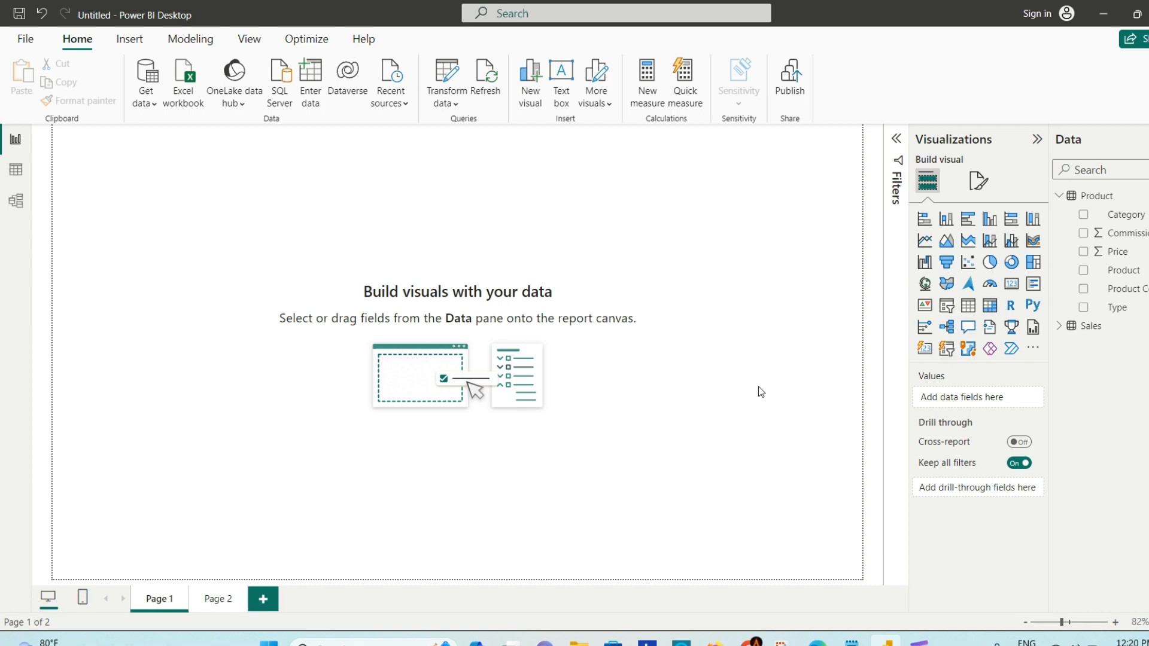
- Switch to the Notepad notes and examine the description of table manipulation functions and the two functions listed
left_click(851, 643)
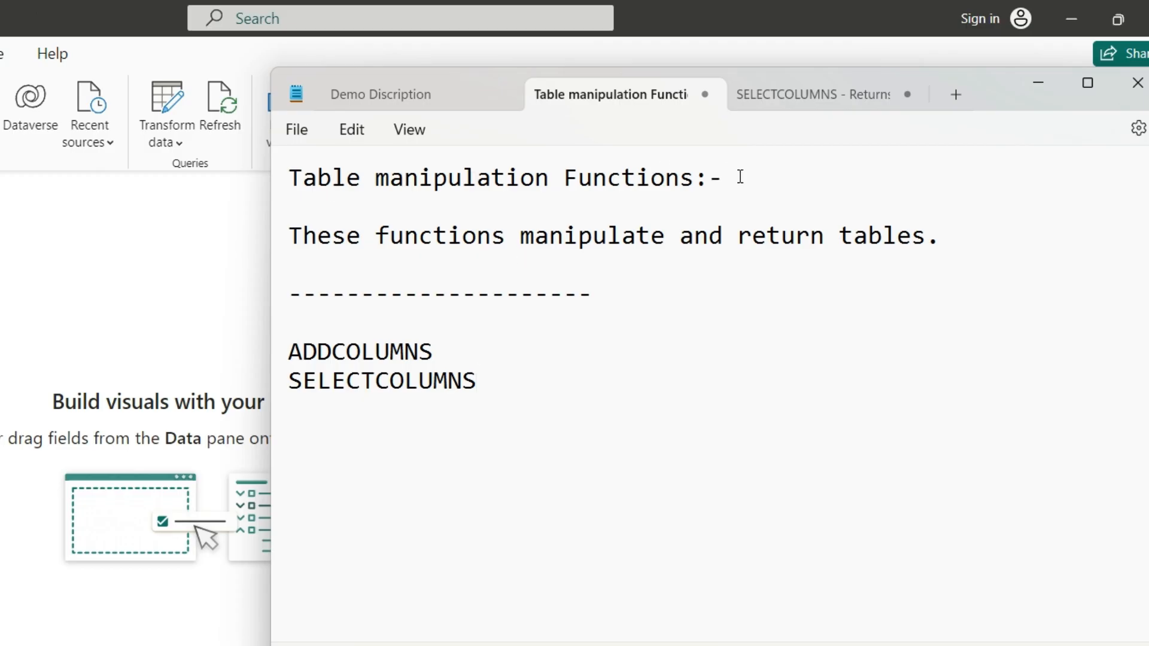
left_click_drag(738, 177, 282, 185)
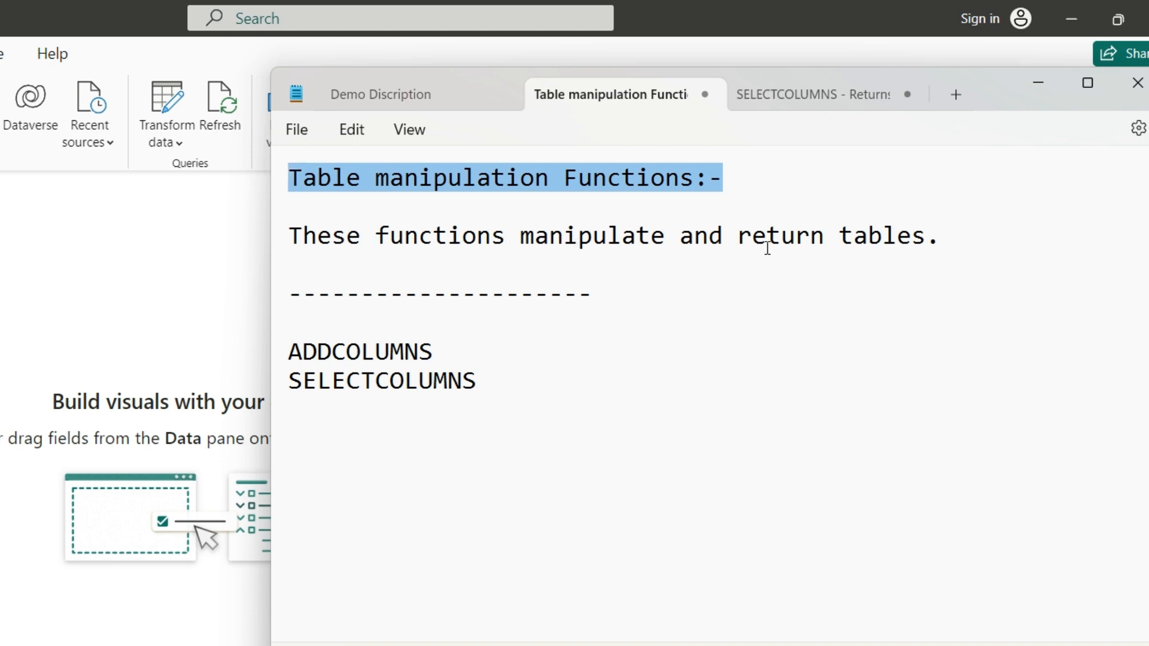
left_click_drag(985, 246, 362, 238)
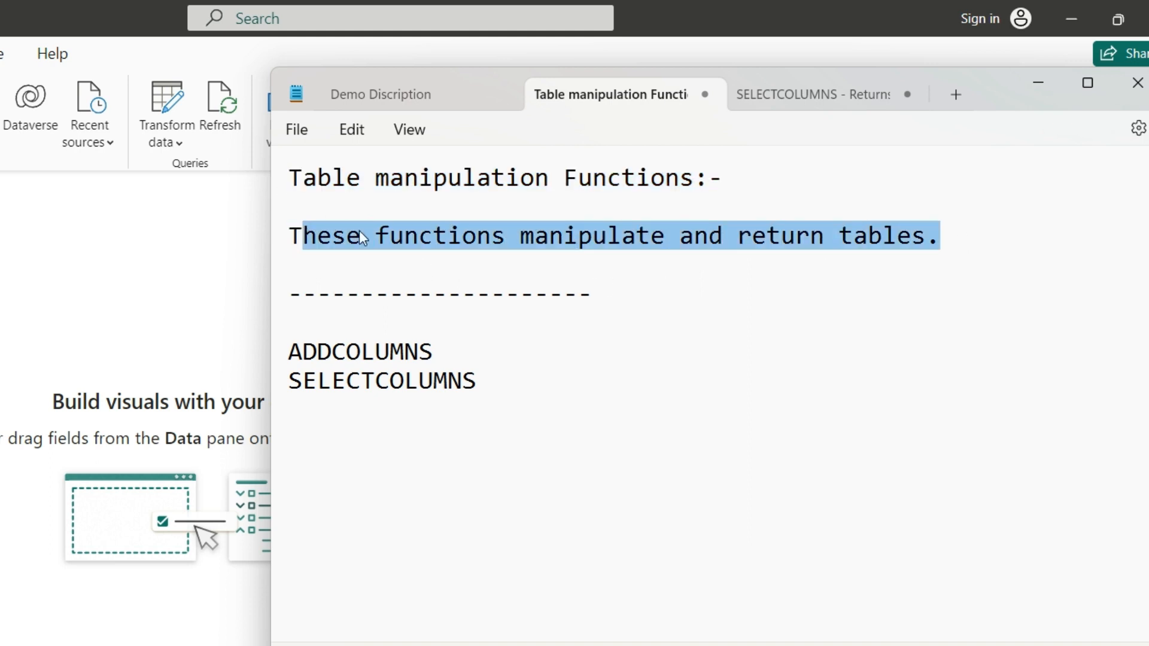
left_click(687, 291)
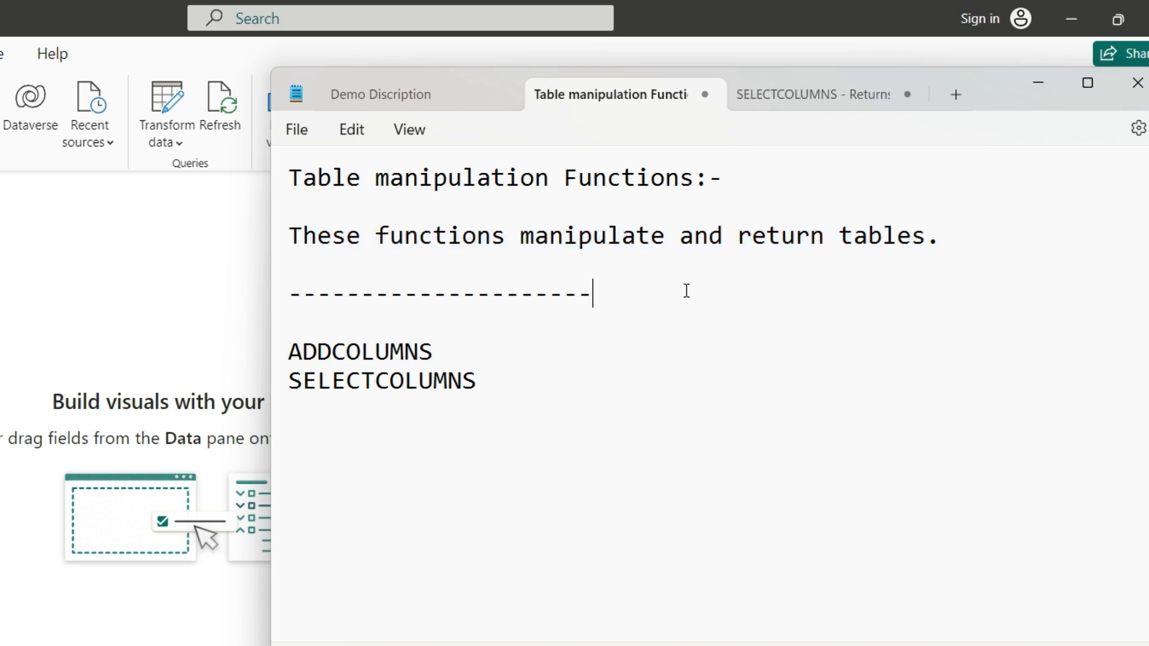
left_click(475, 354)
left_click(486, 374)
left_click(474, 352)
left_click(482, 380)
left_click_drag(487, 381, 284, 362)
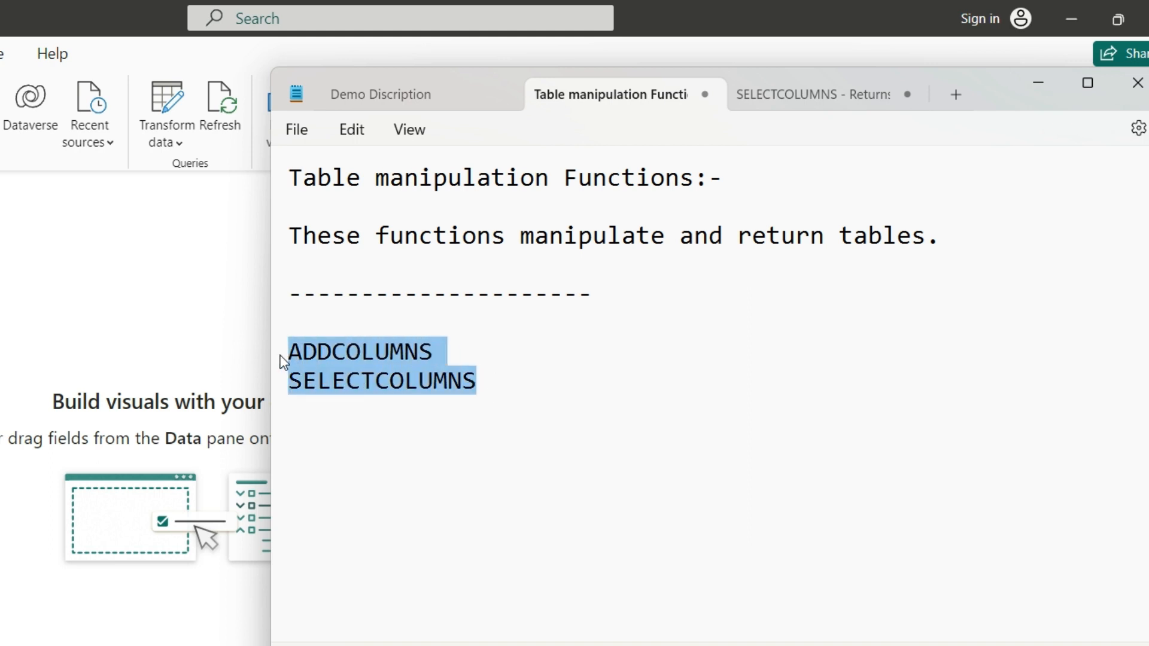
left_click(518, 377)
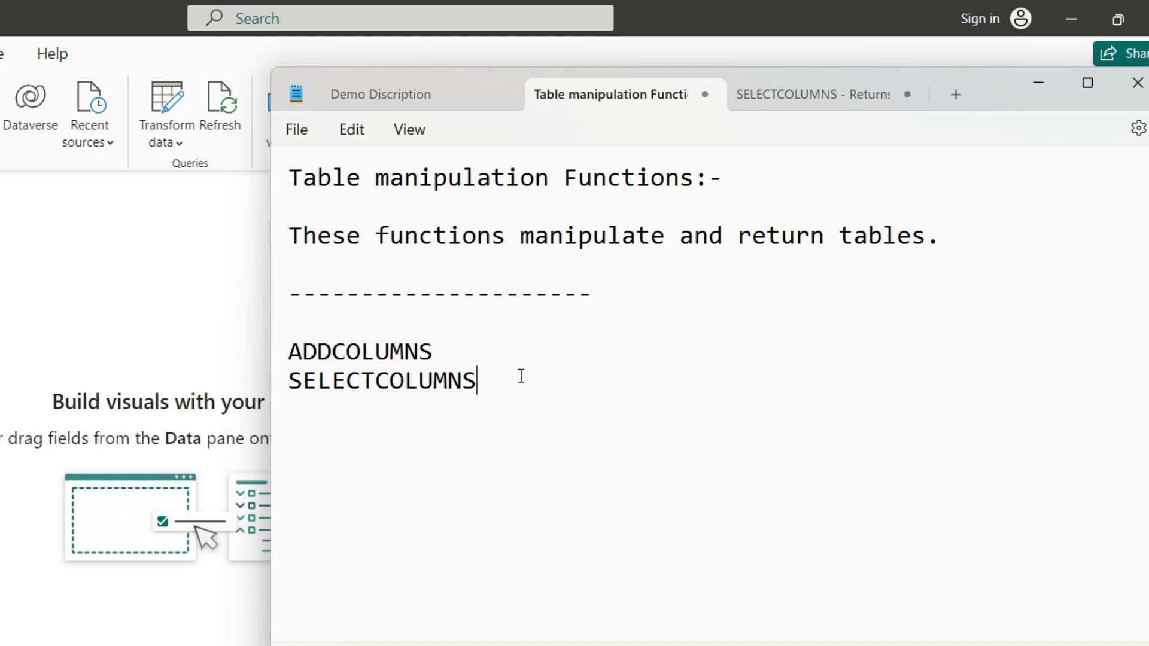
- Read the ADDCOLUMNS definition in the SELECTCOLUMNS notes and minimize Notepad to return to Power BI Desktop
left_click(788, 84)
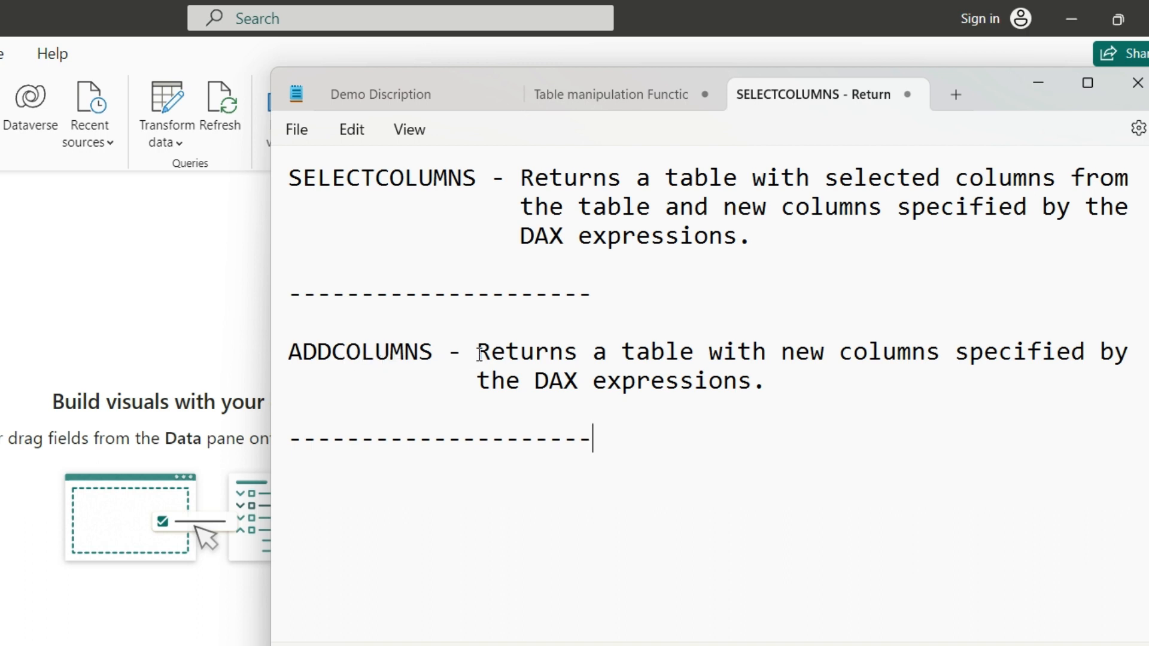
left_click_drag(479, 355, 785, 389)
left_click(787, 389)
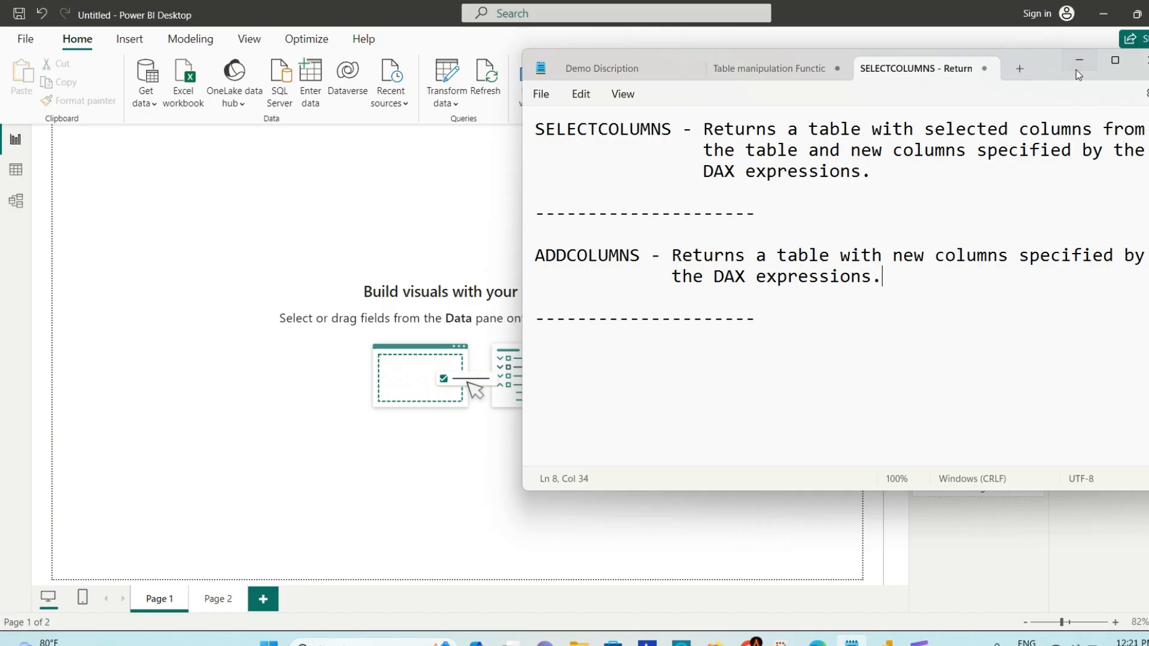
left_click(1038, 83)
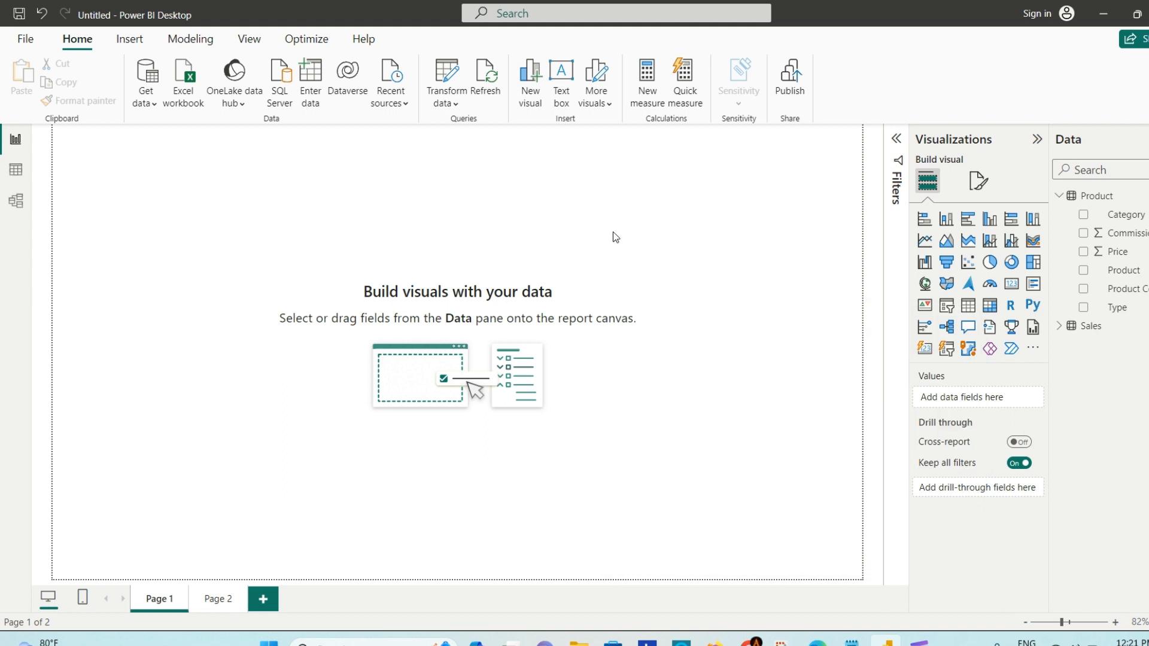
- Review the ADDCOLUMNS syntax on Page 2, and examine the Sales and Product tables in Table view
left_click(214, 601)
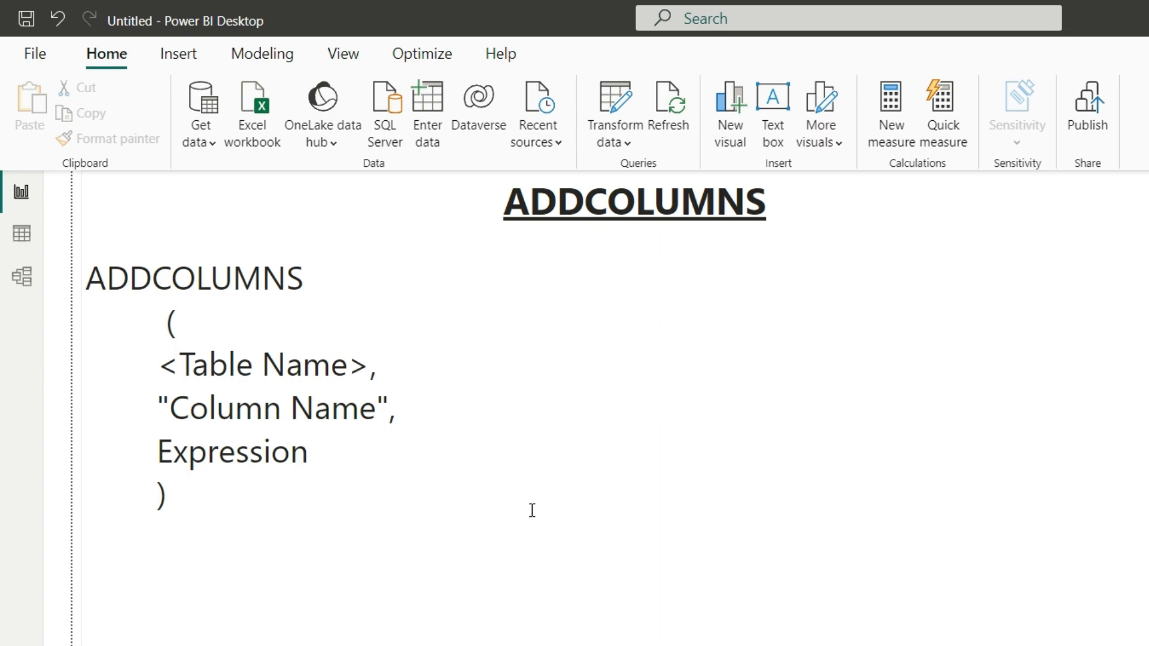
left_click(22, 234)
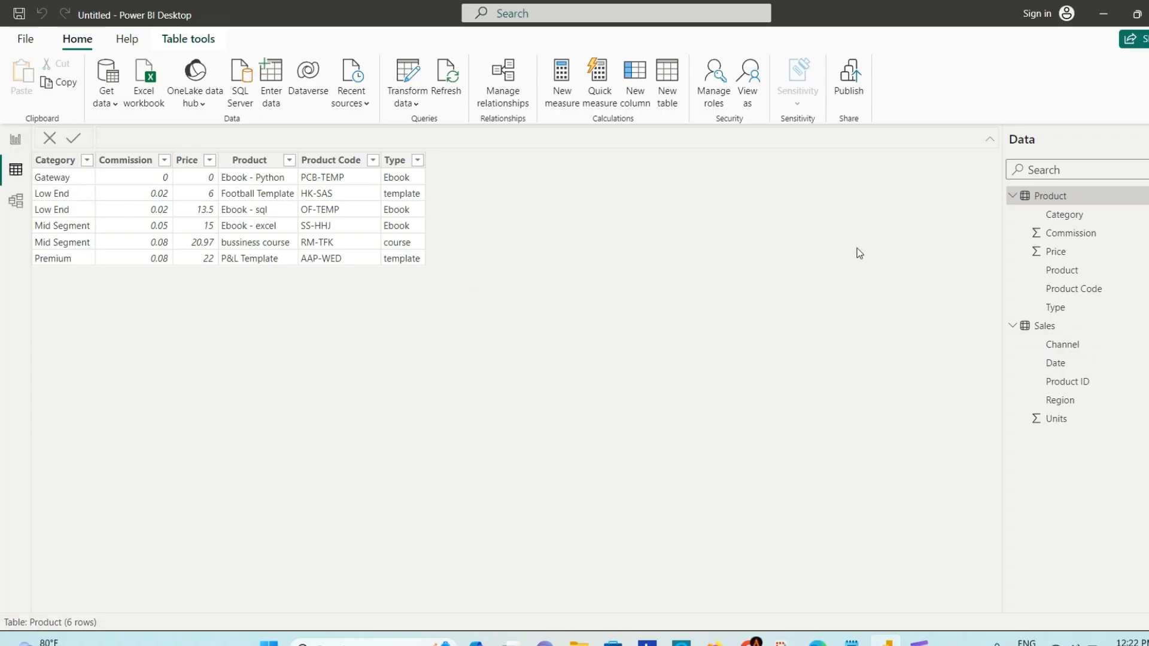
left_click(1045, 327)
left_click(1054, 196)
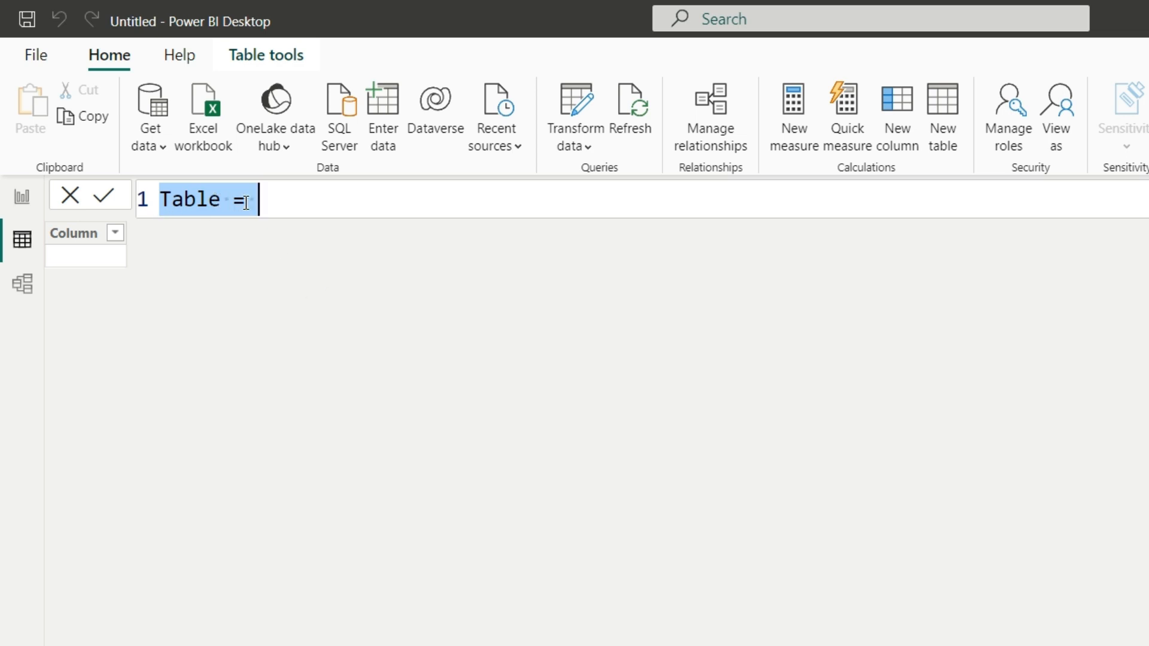
- Start a new calculated table named Table with the ADDCOLUMNS function, placing its arguments on a separate line
left_click(265, 200)
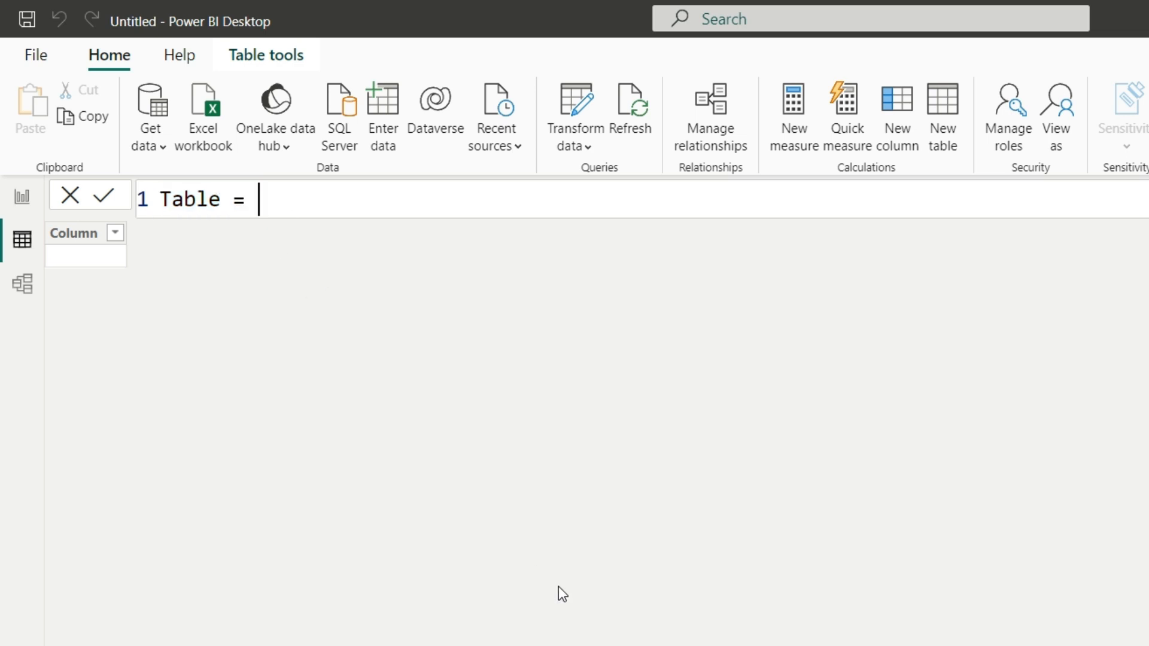
type("AD")
key("Tab")
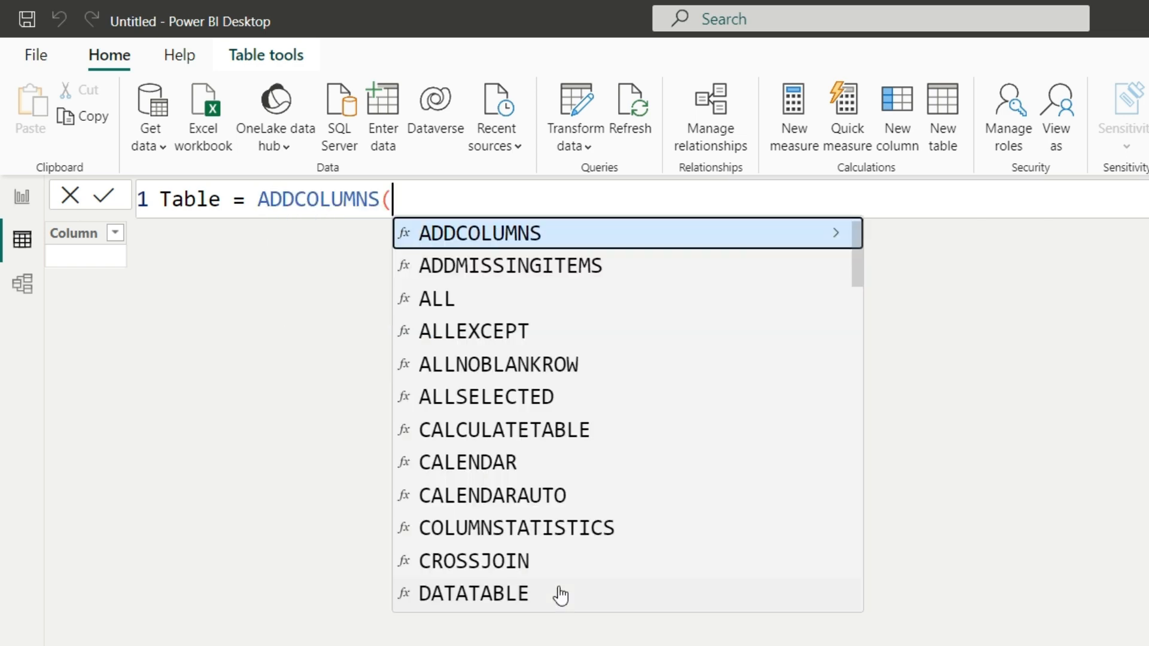
key("Escape")
key("shift+Return")
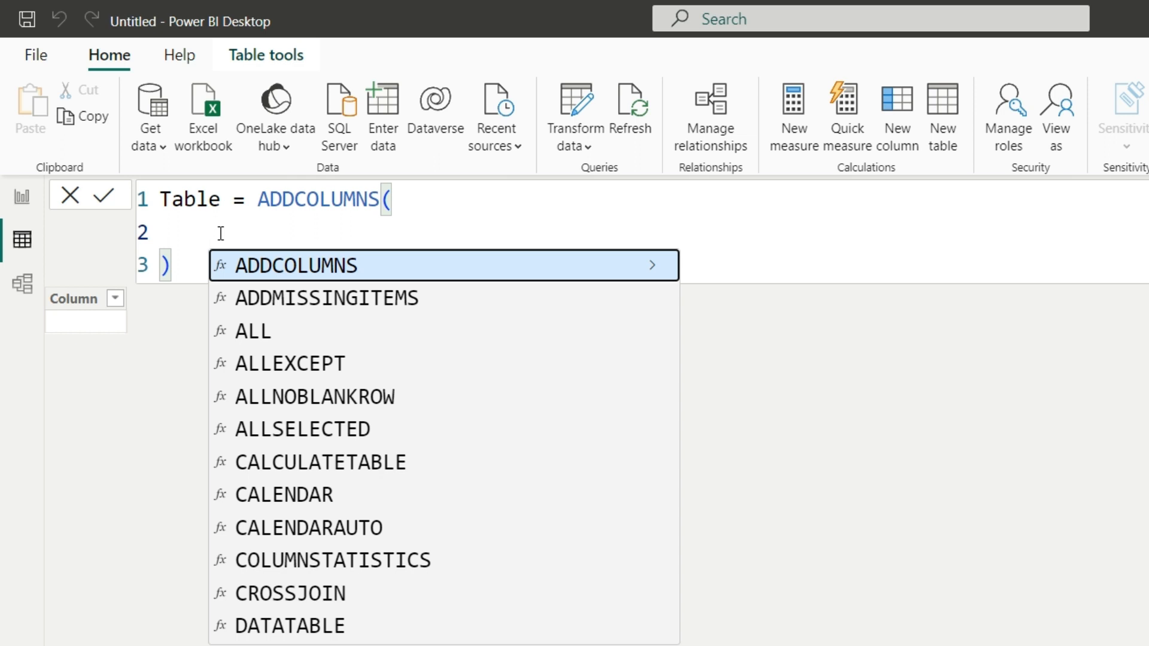
- Enter the 'Product' table as the first argument of ADDCOLUMNS and begin a new line for the following argument
type("Pr")
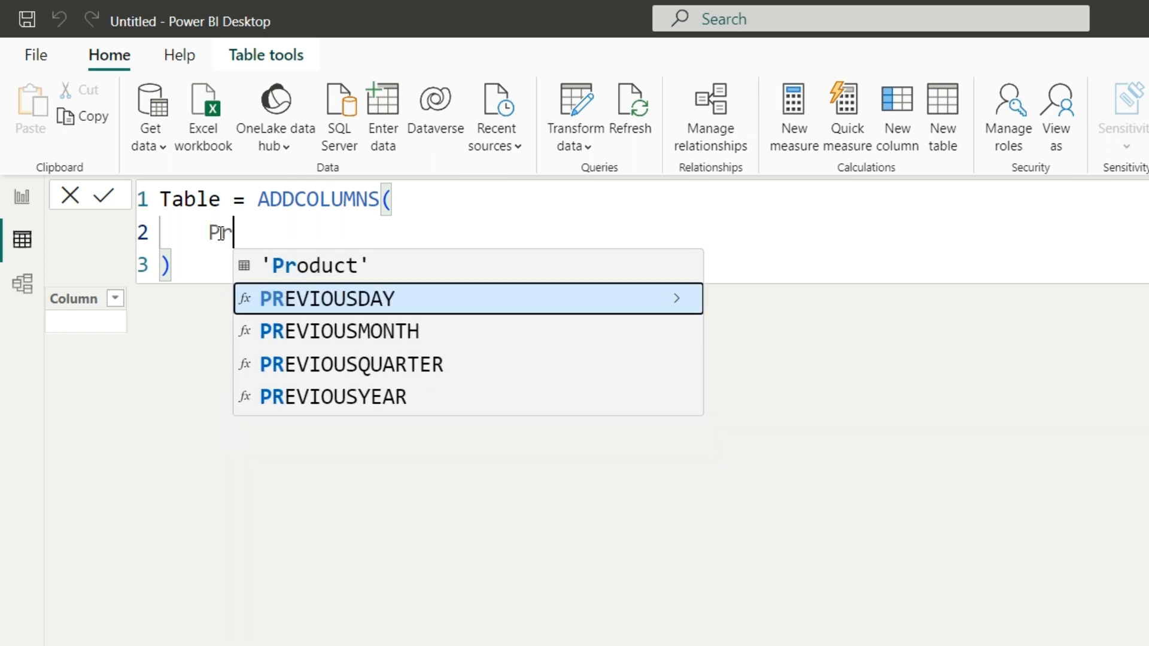
key("Up")
key("Tab")
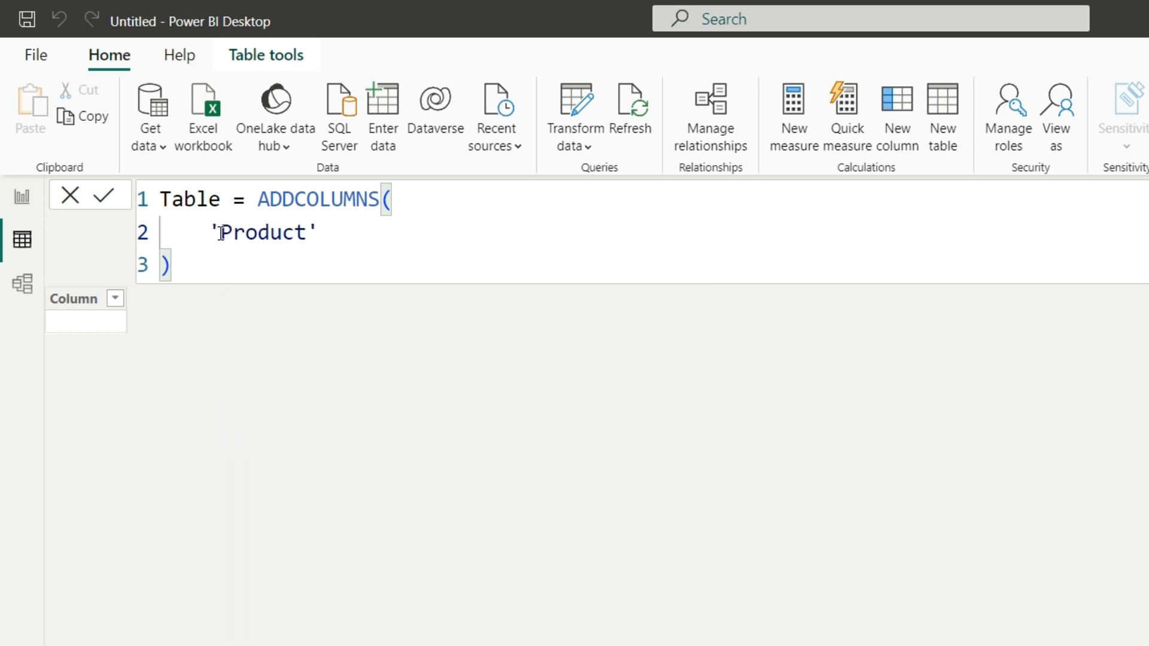
type(",")
key("shift+Return")
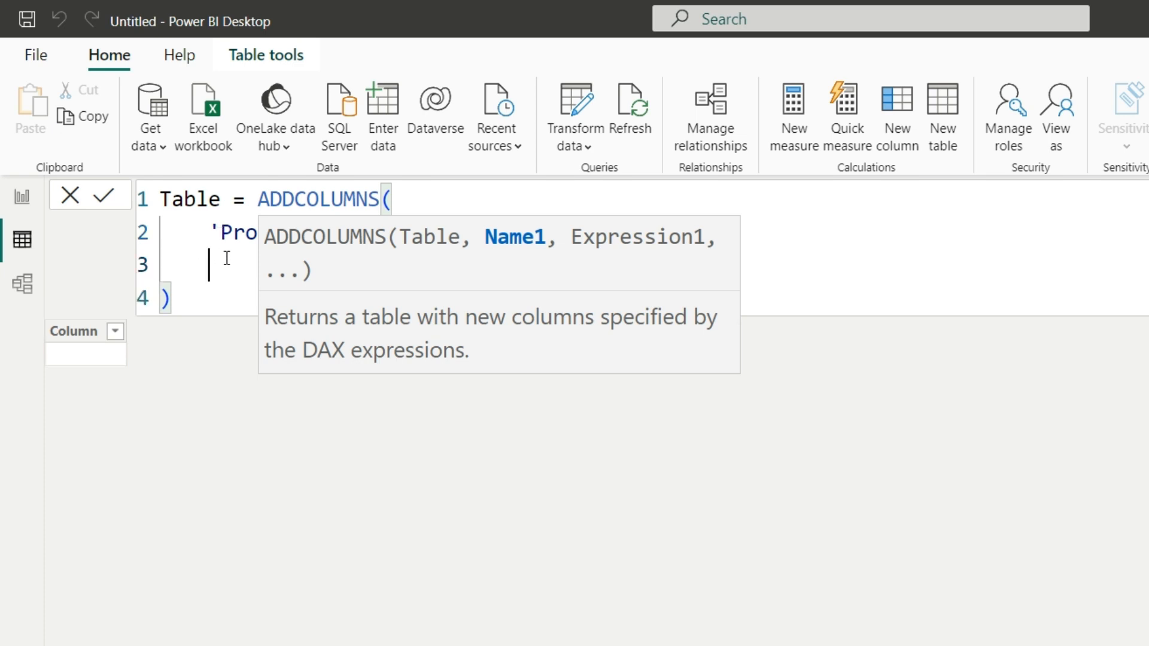
key("Escape")
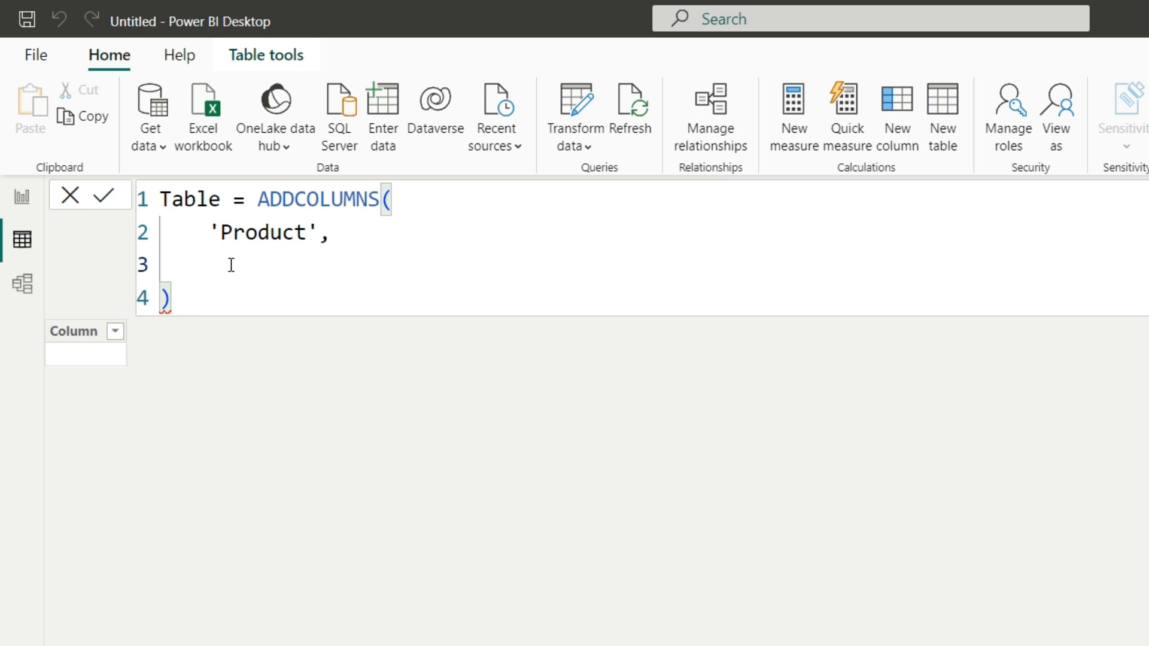
- Enter "New Col" as the name of the added column and continue on a new line
type("\"New Col\",")
key("Return")
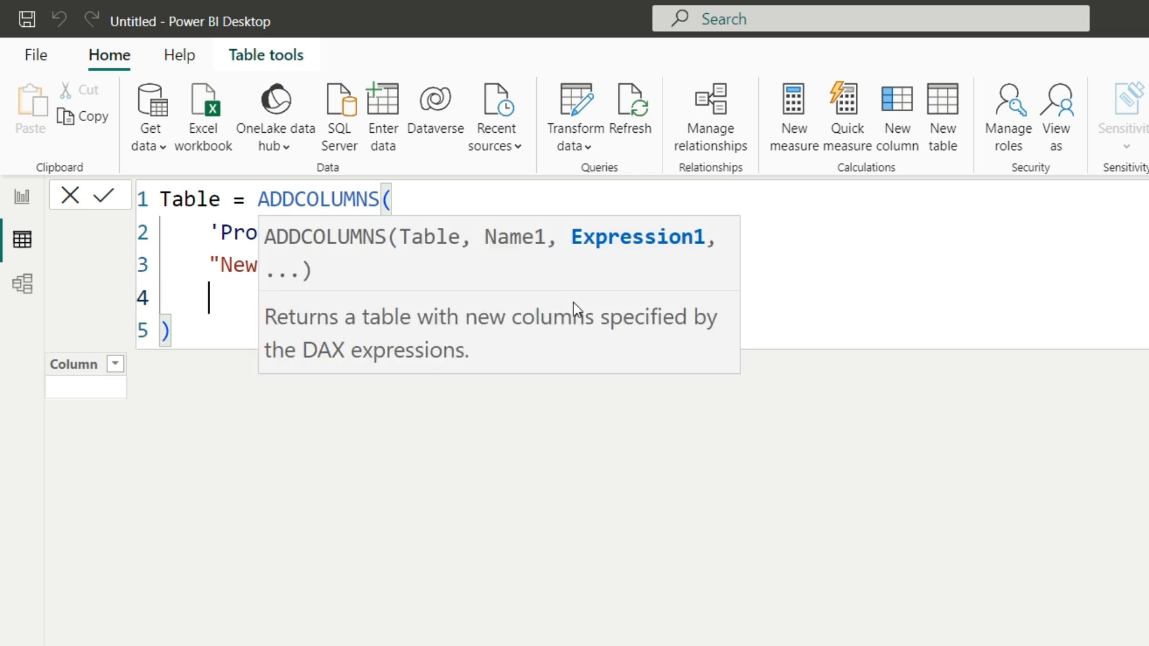
left_click(234, 264)
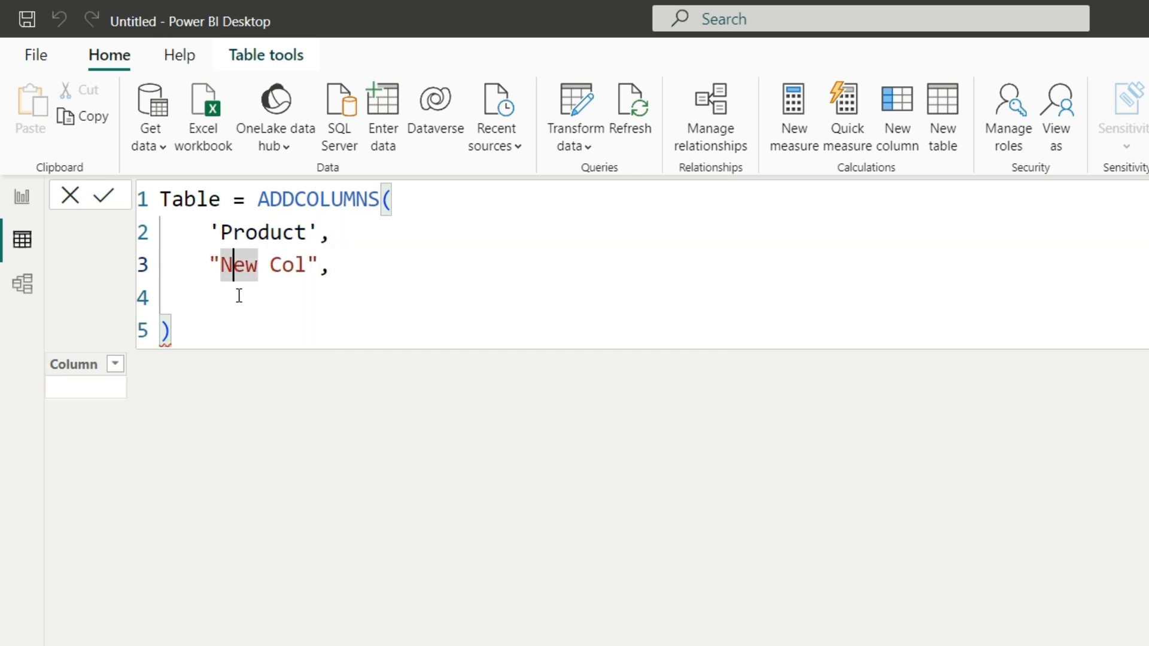
left_click(237, 296)
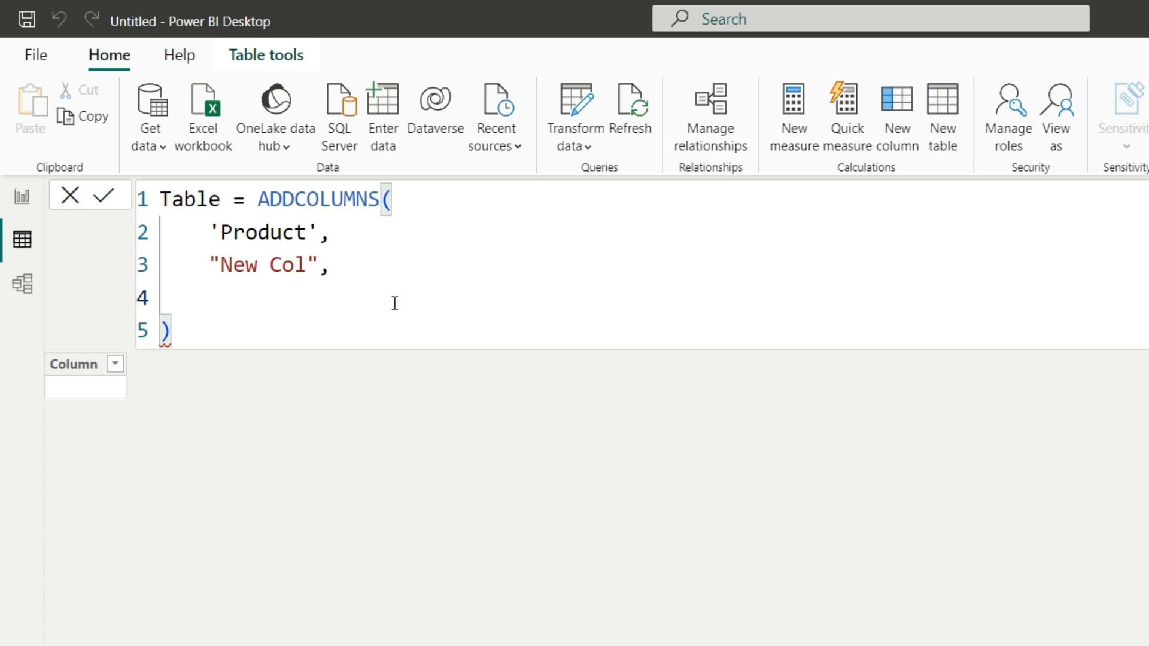
- Enter 'Product'[Price] * 2 as the column's expression and commit the table formula
type("Pri")
key("Up")
key("Up")
key("Up")
key("Up")
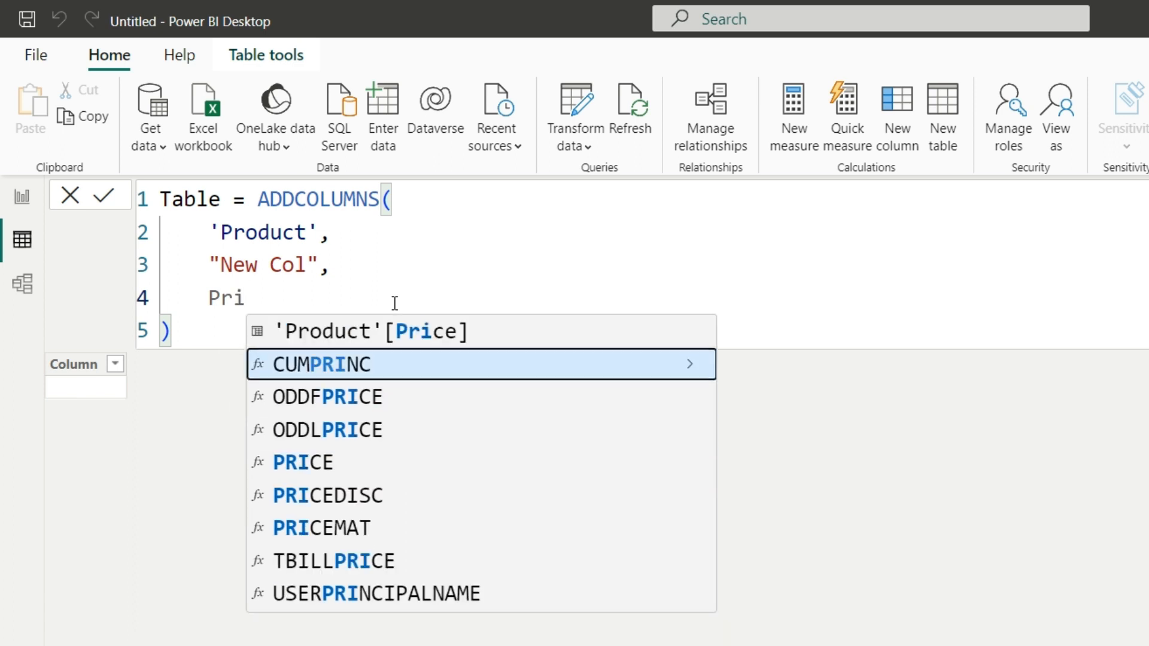
key("Tab")
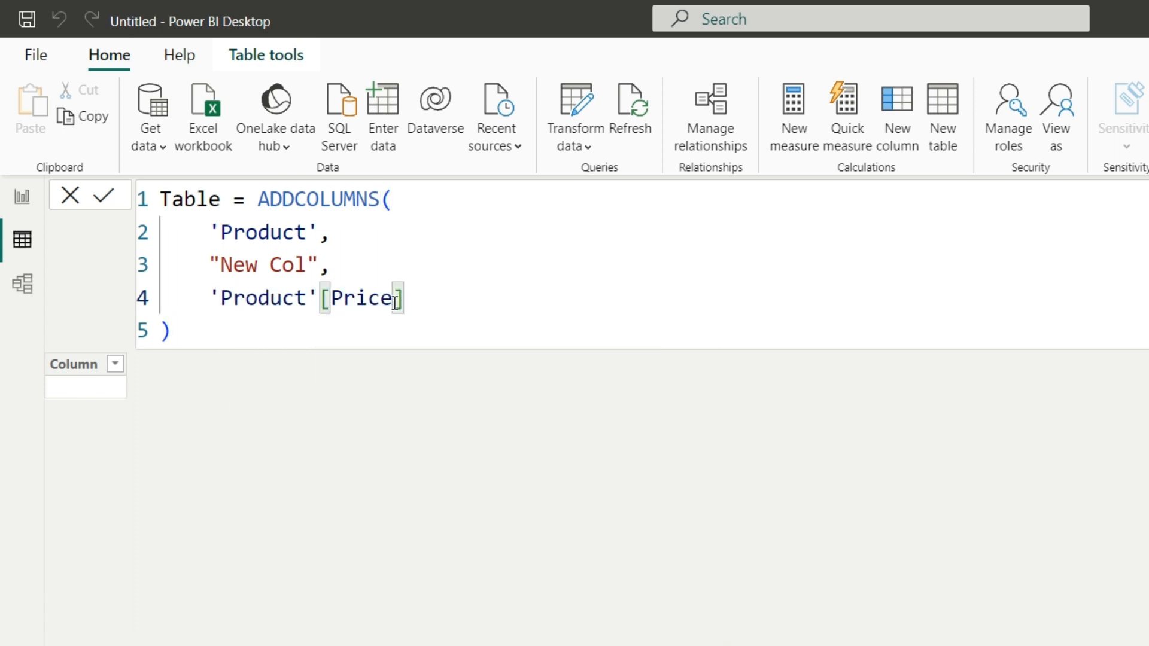
type("* 2")
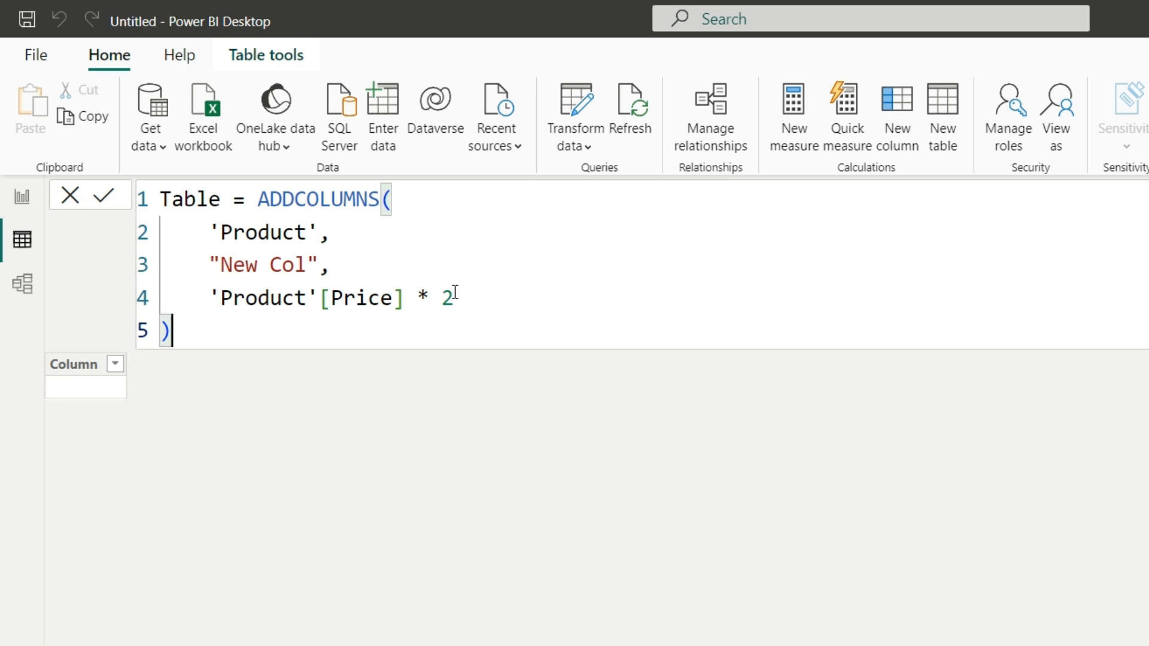
left_click(103, 196)
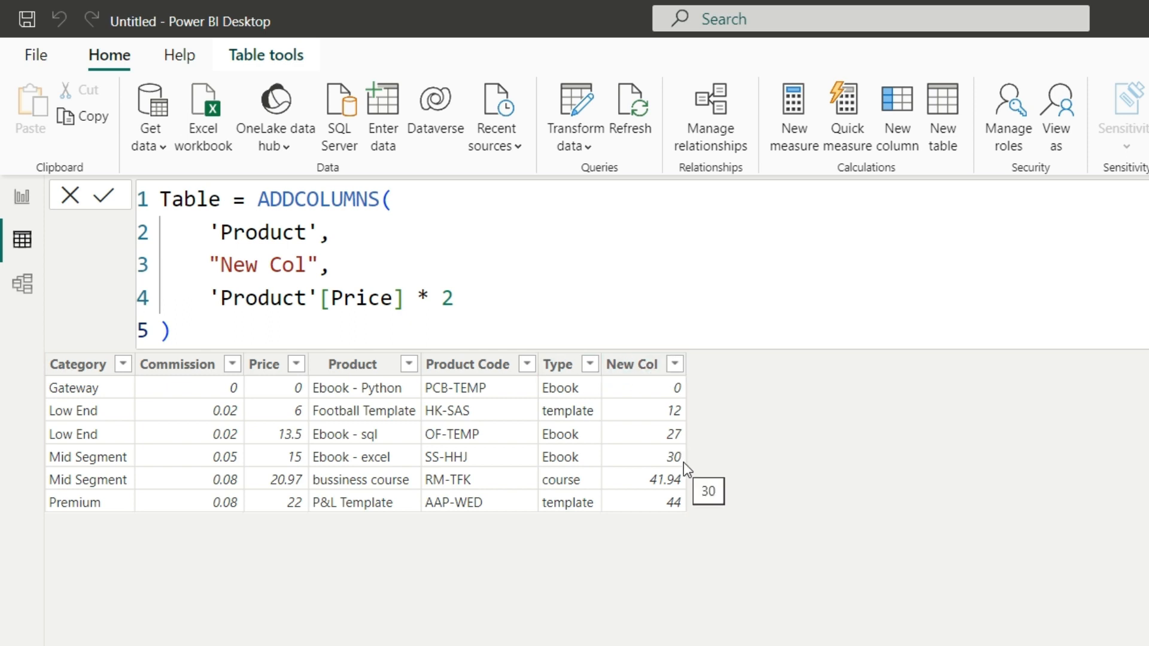
- Review the committed formula's table name, the "New Col" argument and the price expression
double_click(188, 200)
left_click(205, 323)
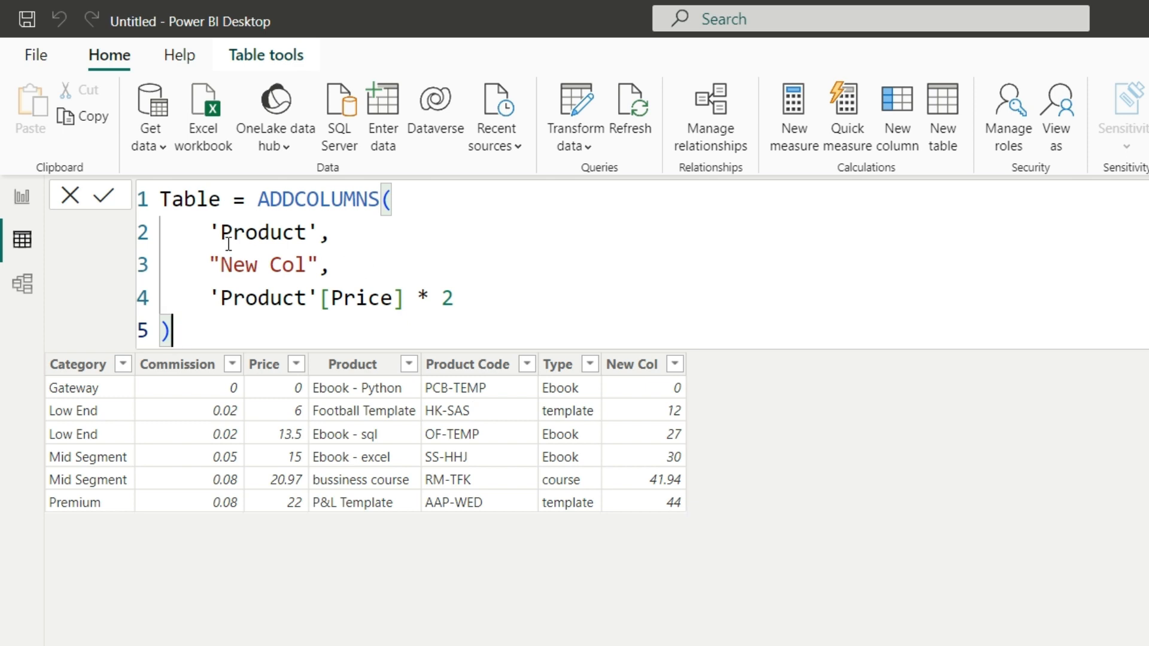
left_click_drag(203, 265, 372, 263)
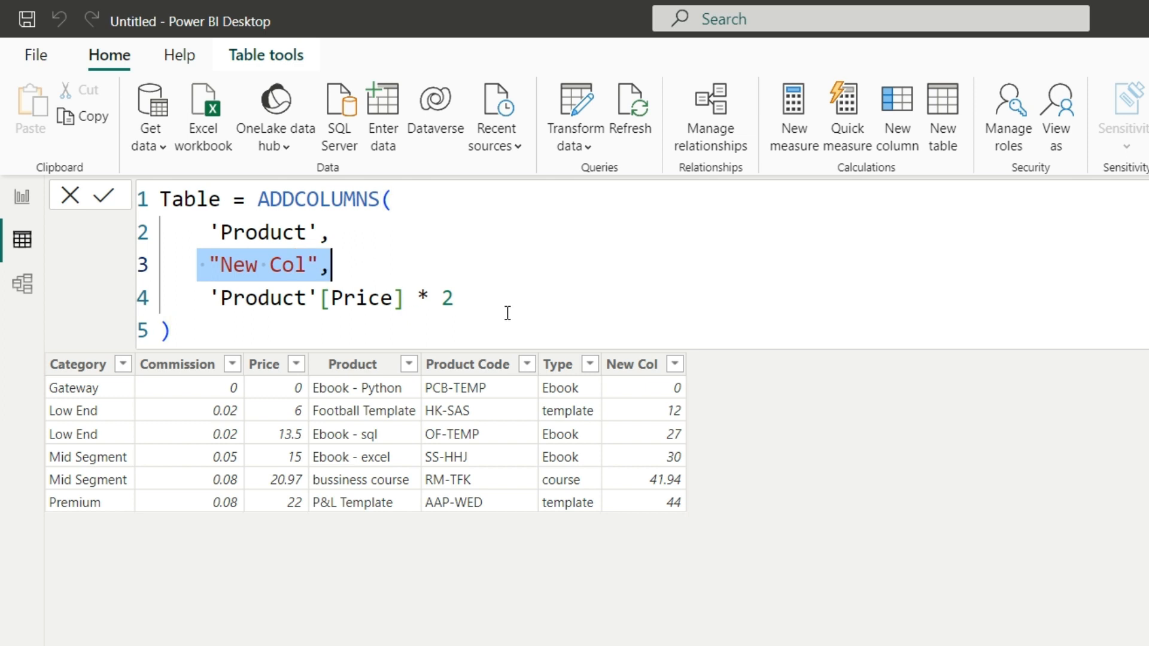
left_click(482, 299)
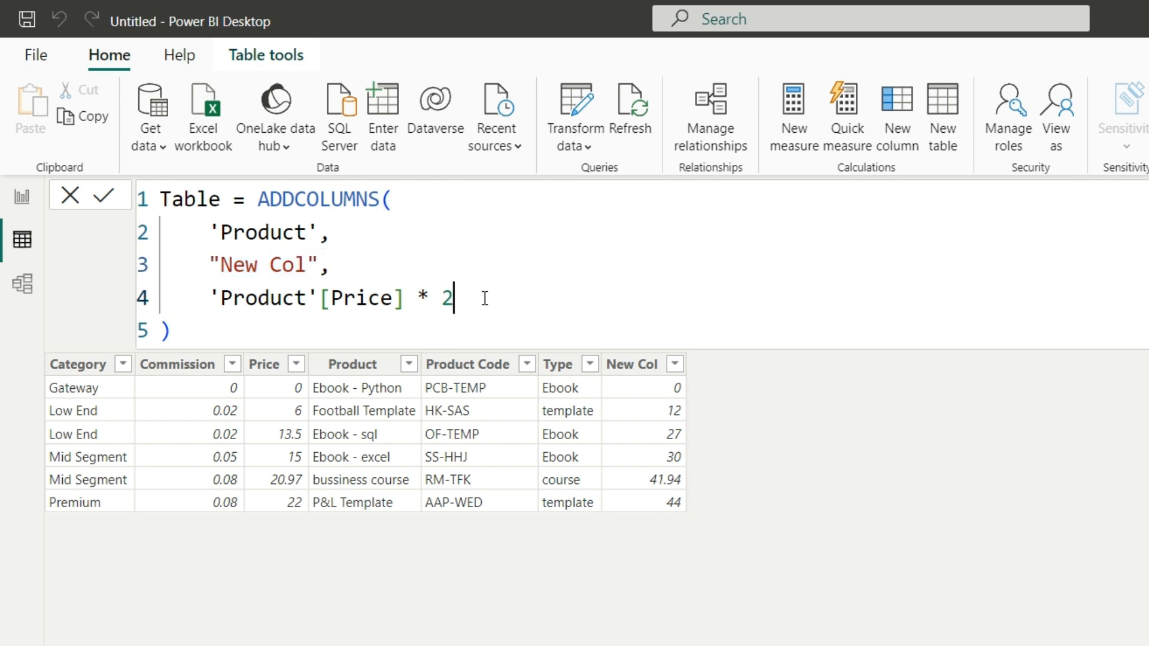
- Move the 'Product'[Price] * 2 expression up onto the same line as "New Col"
left_click(207, 297)
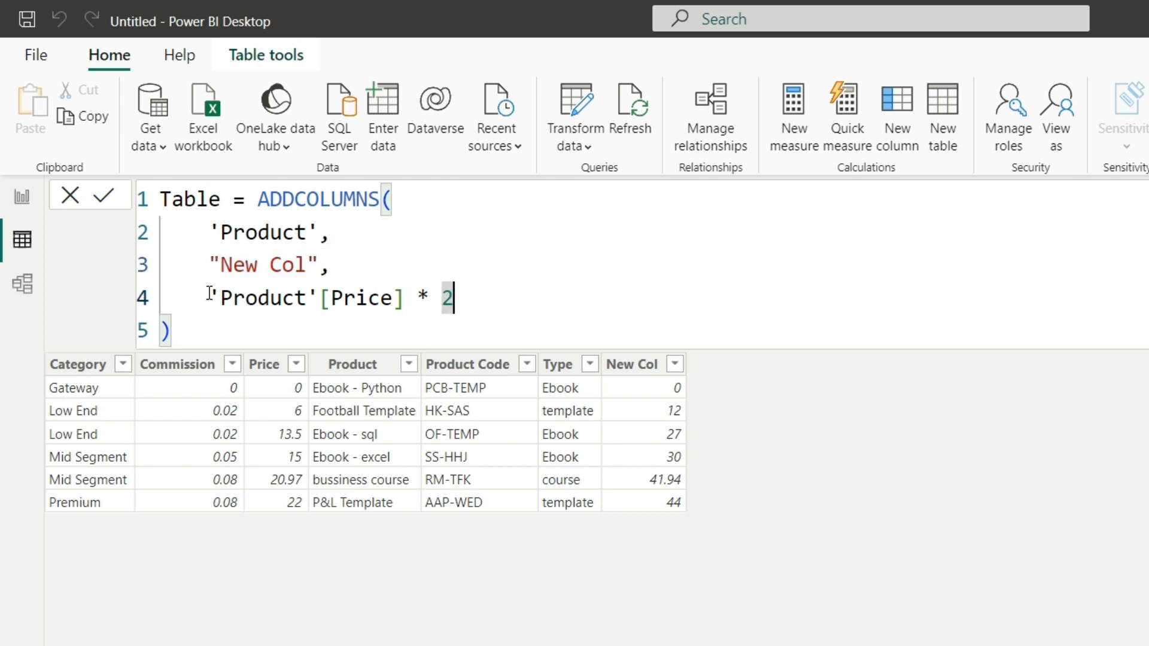
key("BackSpace")
key("BackSpace")
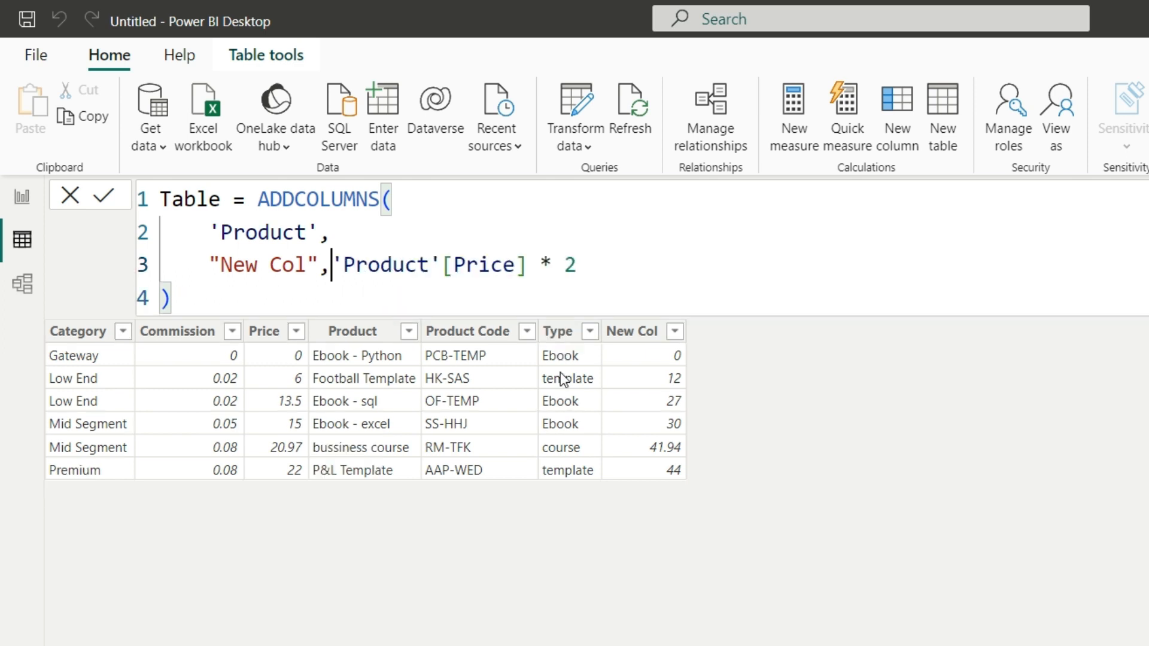
- Add "Second Col" as the name of another added column on a new line below the 'Product'[Price] * 2 expression
left_click(594, 283)
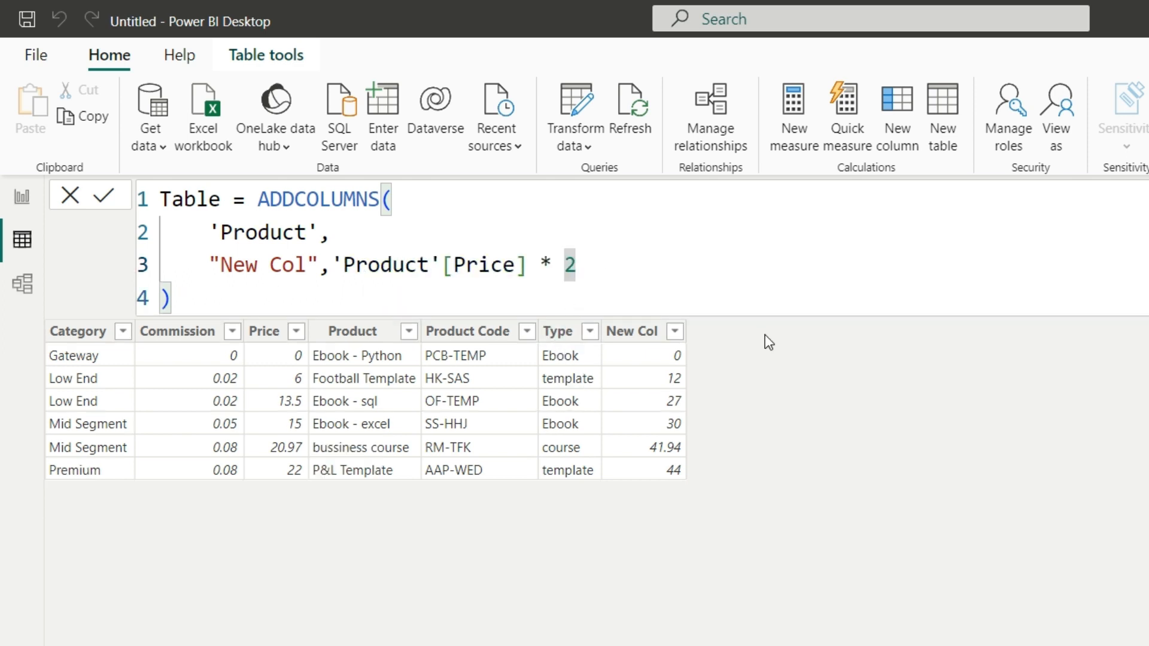
key("Return")
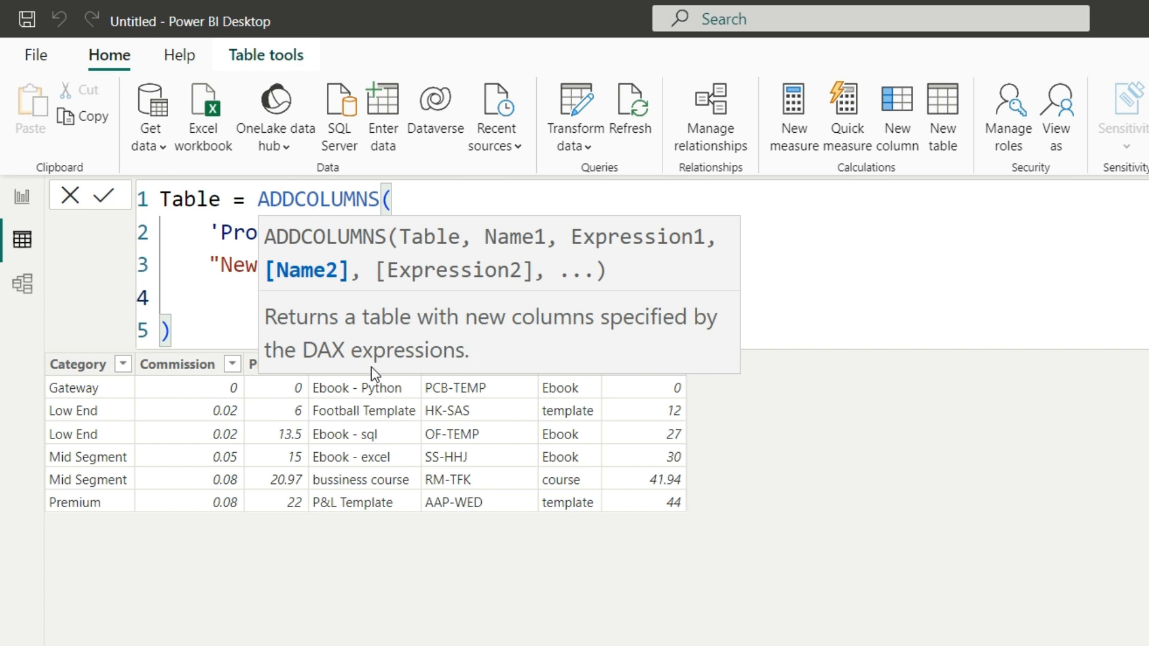
key("Down")
left_click(222, 295)
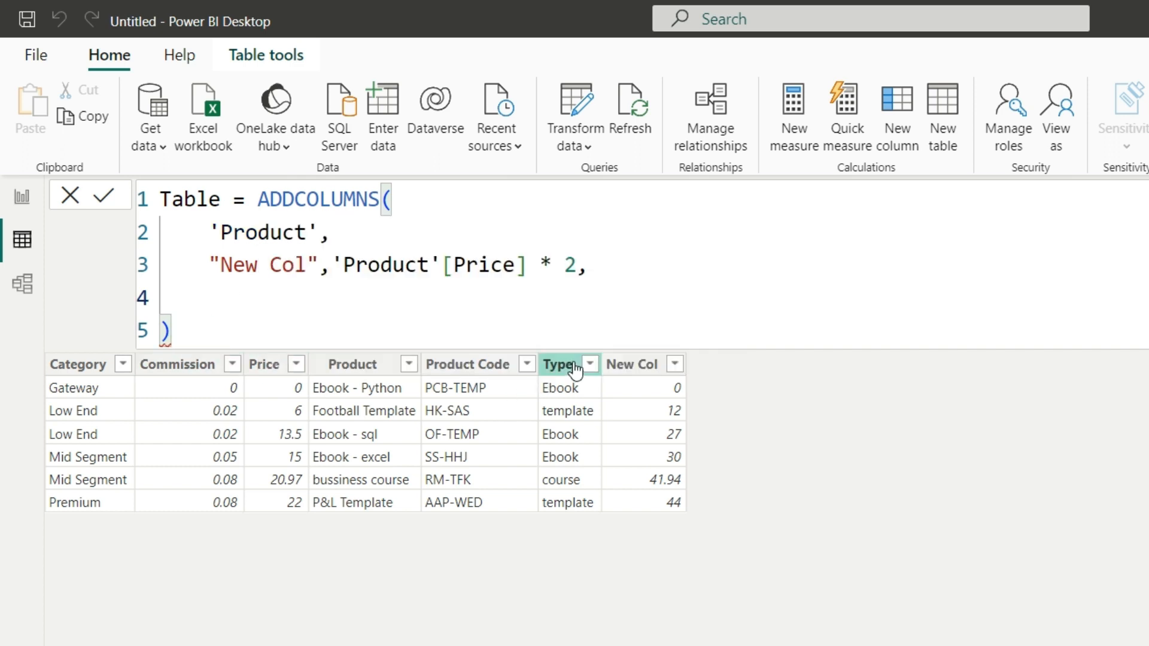
type("\"Second ")
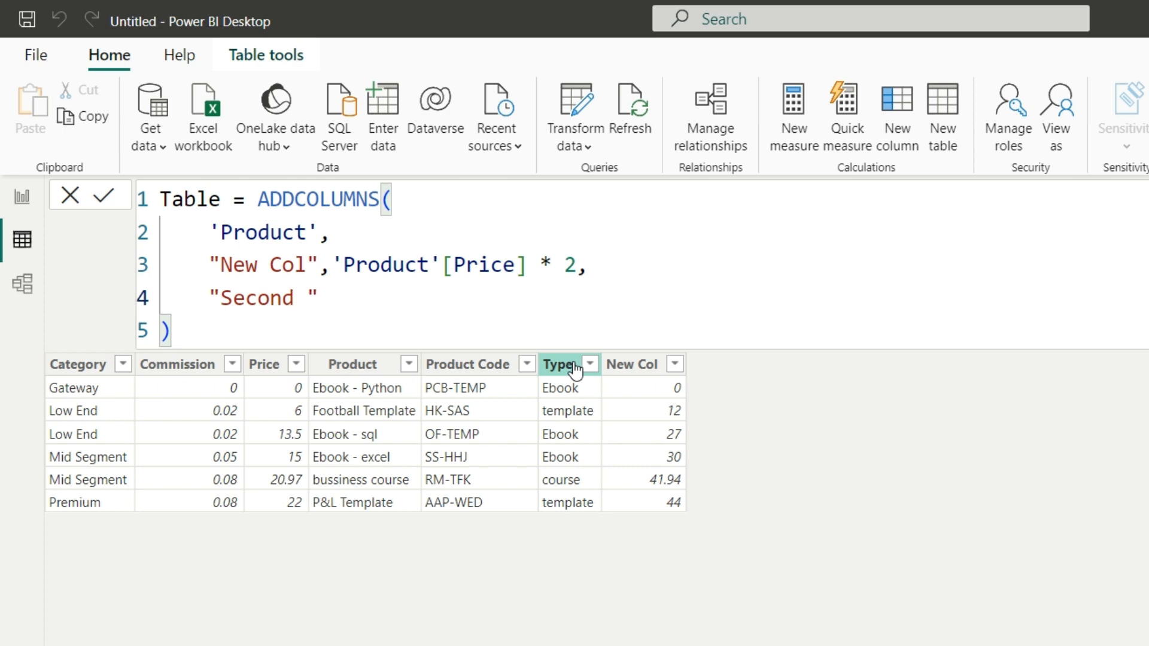
type("Col\",")
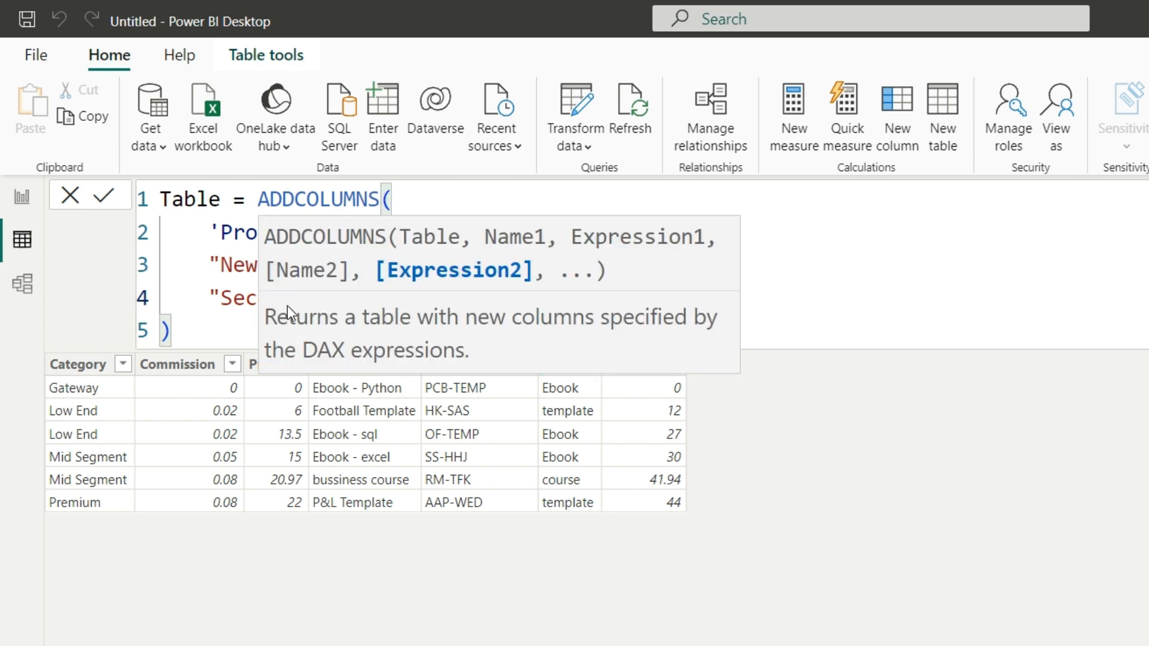
type(" \"\"")
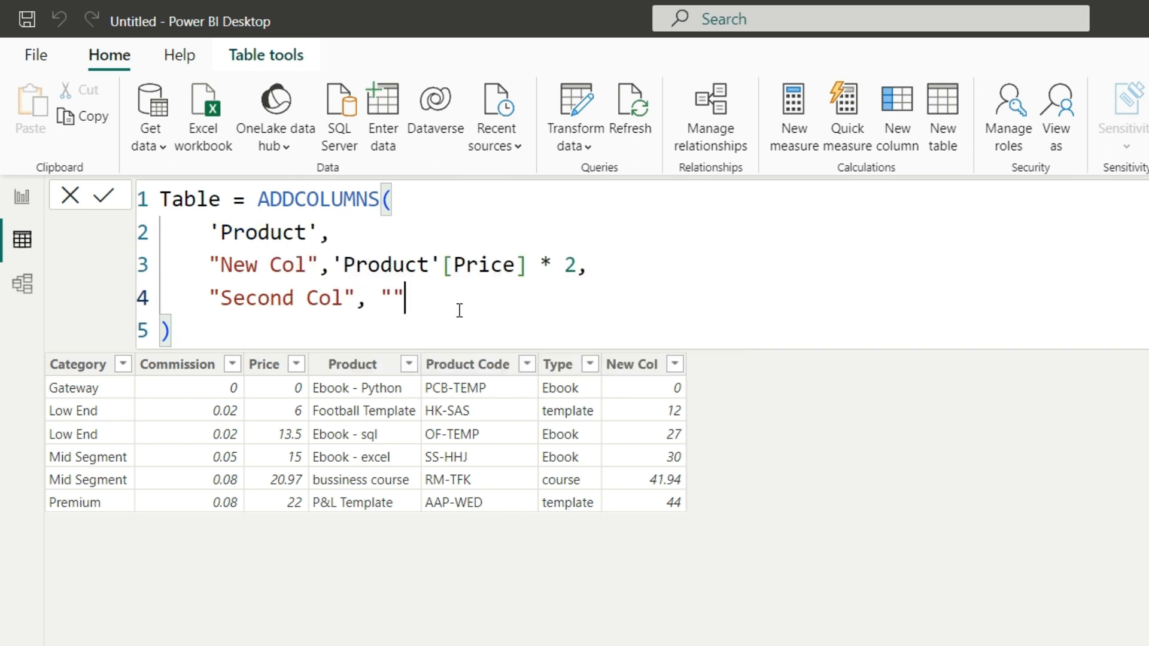
key("BackSpace")
key("BackSpace")
key("BackSpace")
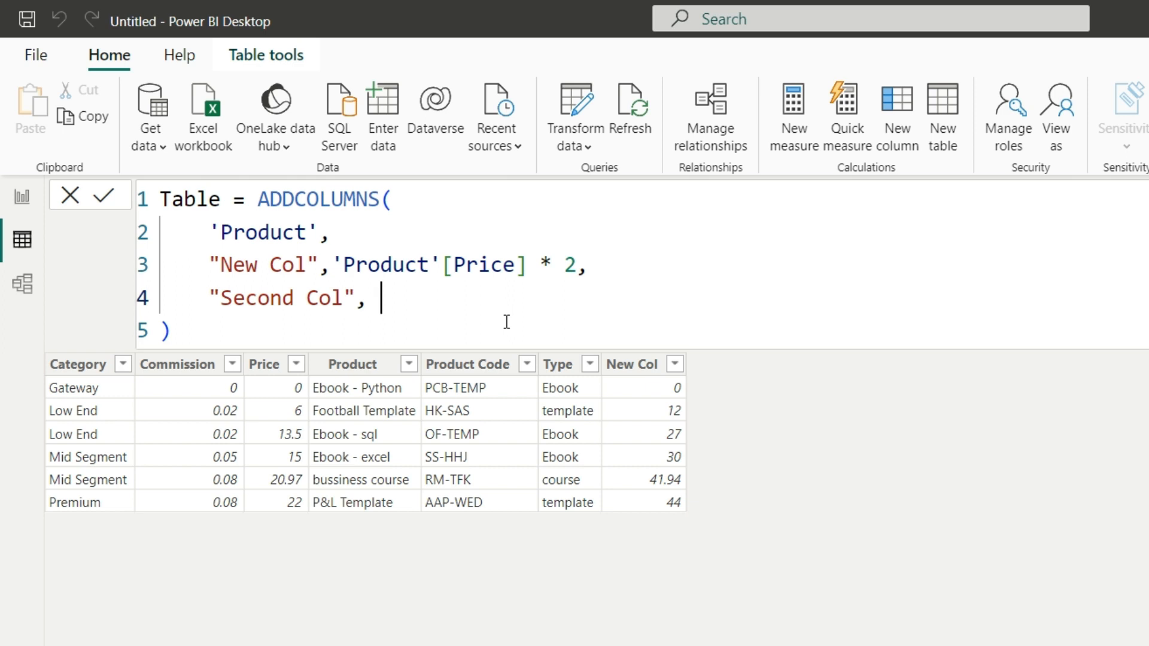
- Enter 'Product'[Type] as the expression for "Second Col" and commit the table formula
type("ty")
left_click(508, 331)
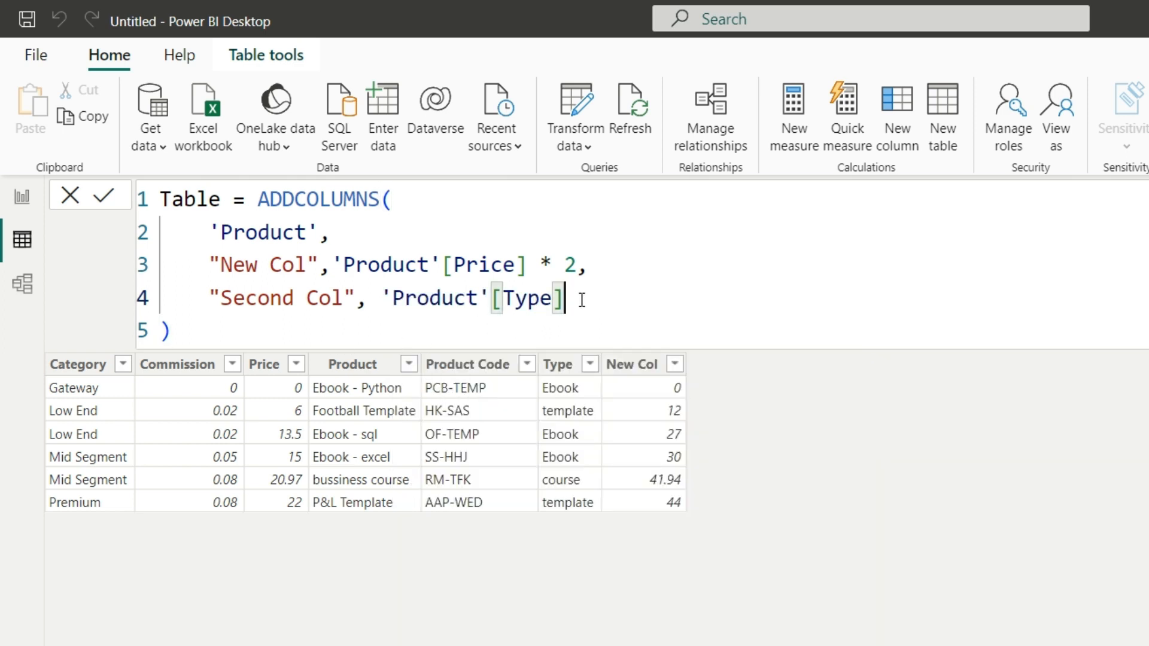
left_click(101, 198)
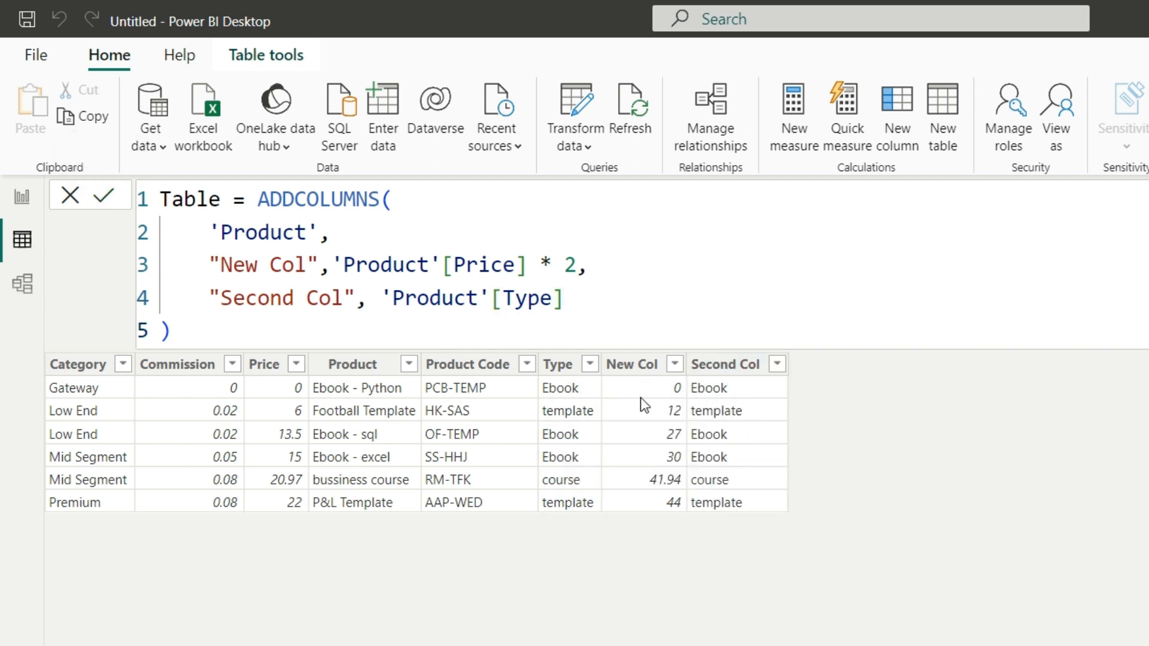
- Replace the ADDCOLUMNS function with SELECTCOLUMNS, keeping the same arguments, and commit the table formula
left_click(576, 288)
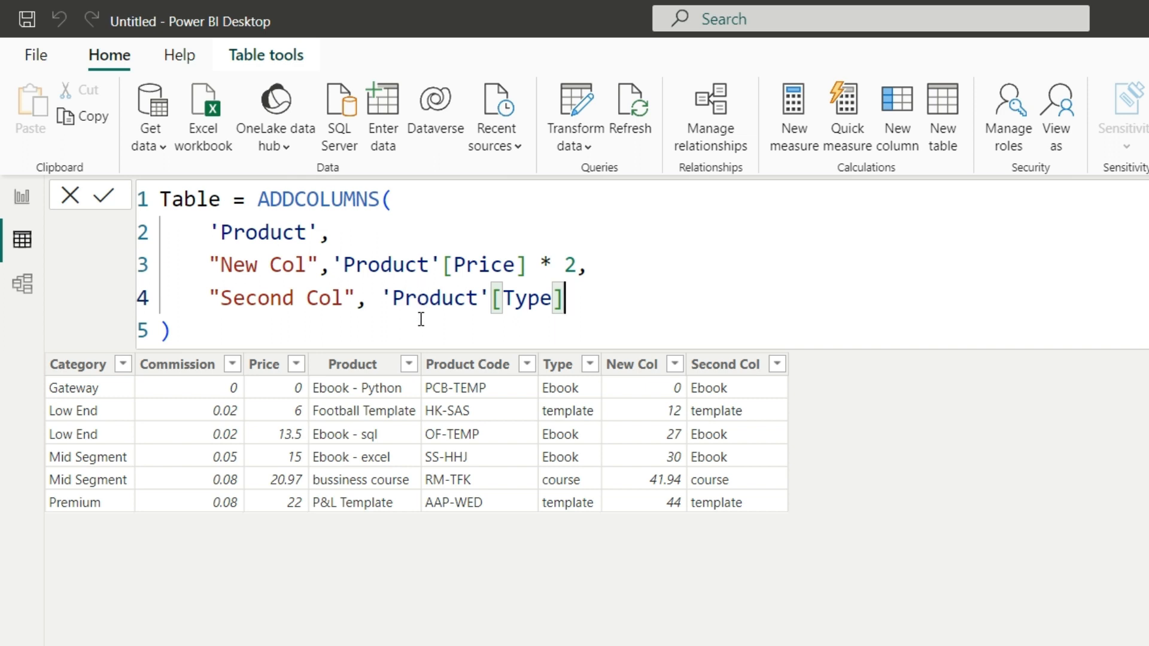
left_click(223, 327)
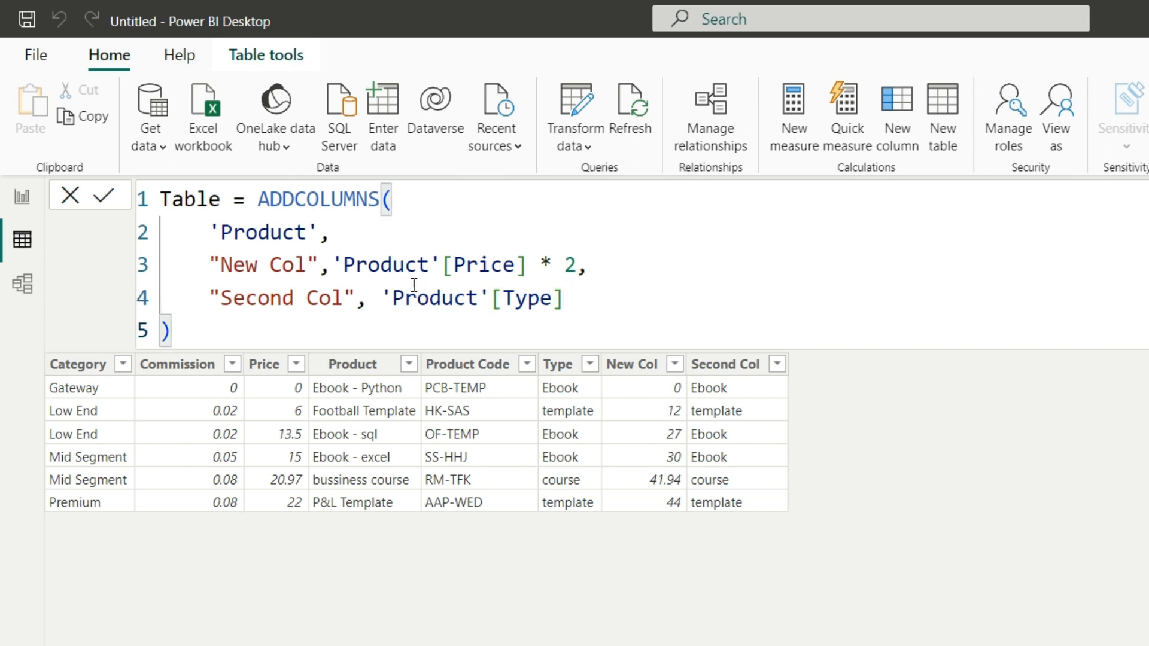
double_click(312, 201)
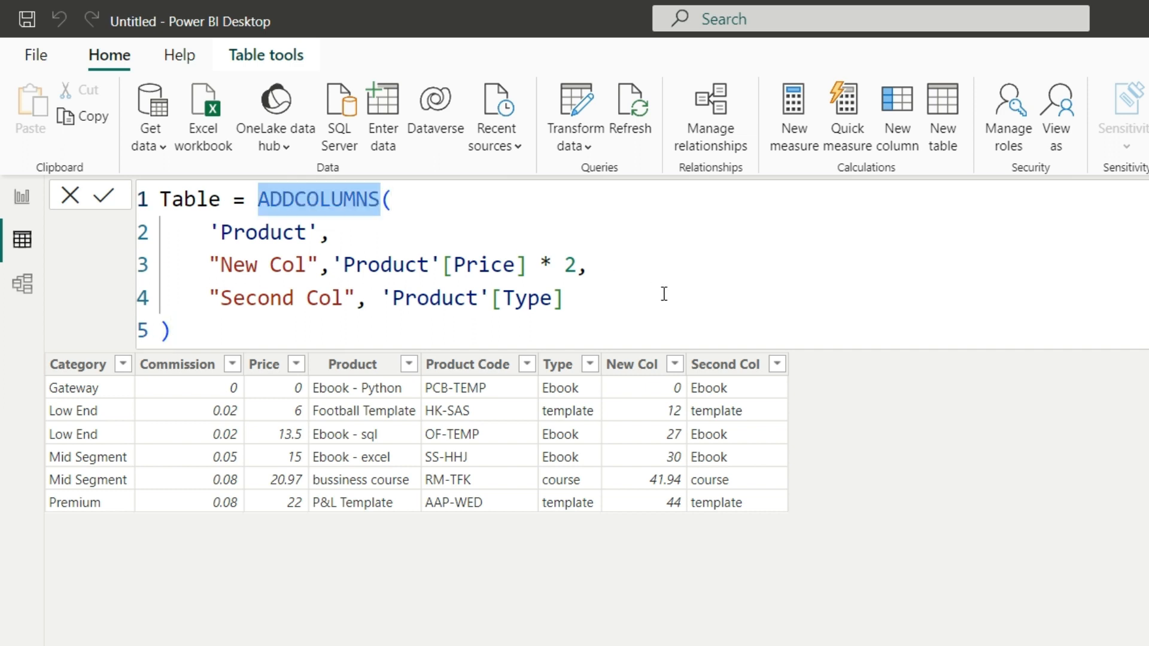
type("SE")
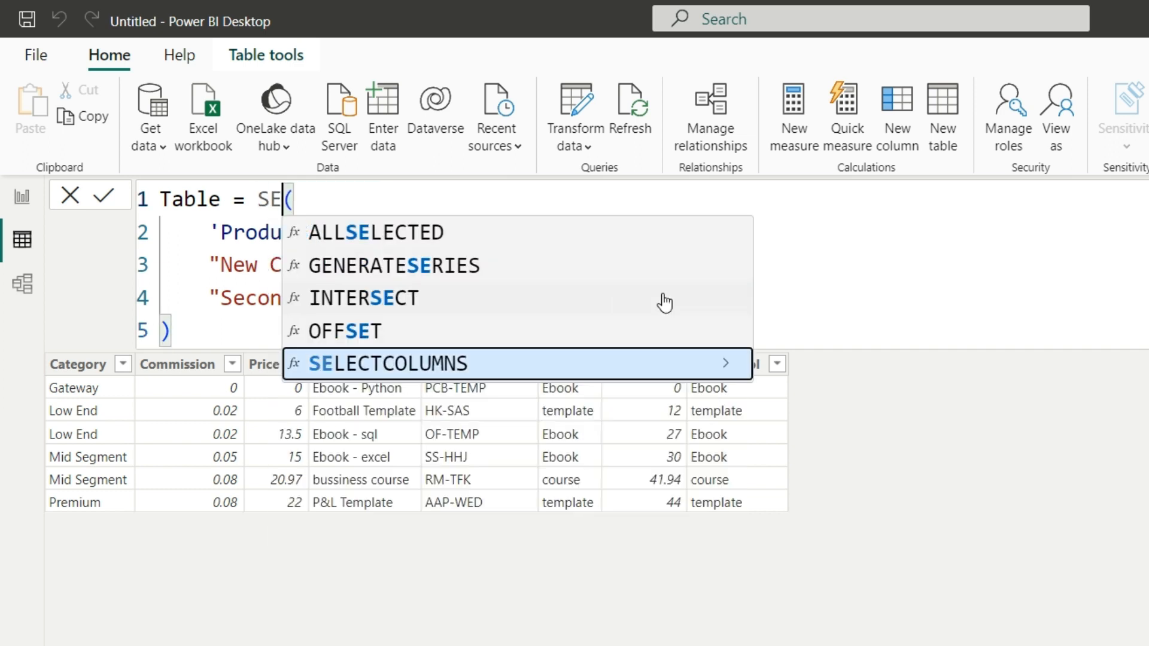
key("Tab")
left_click(242, 323)
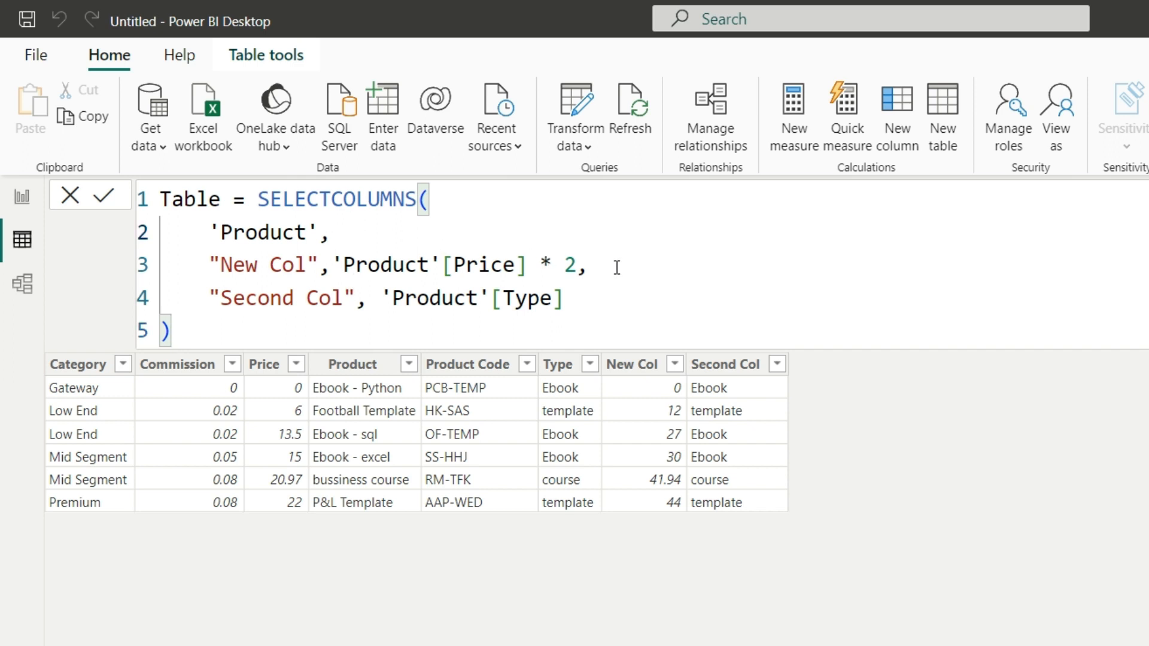
left_click_drag(210, 263, 587, 290)
left_click(608, 303)
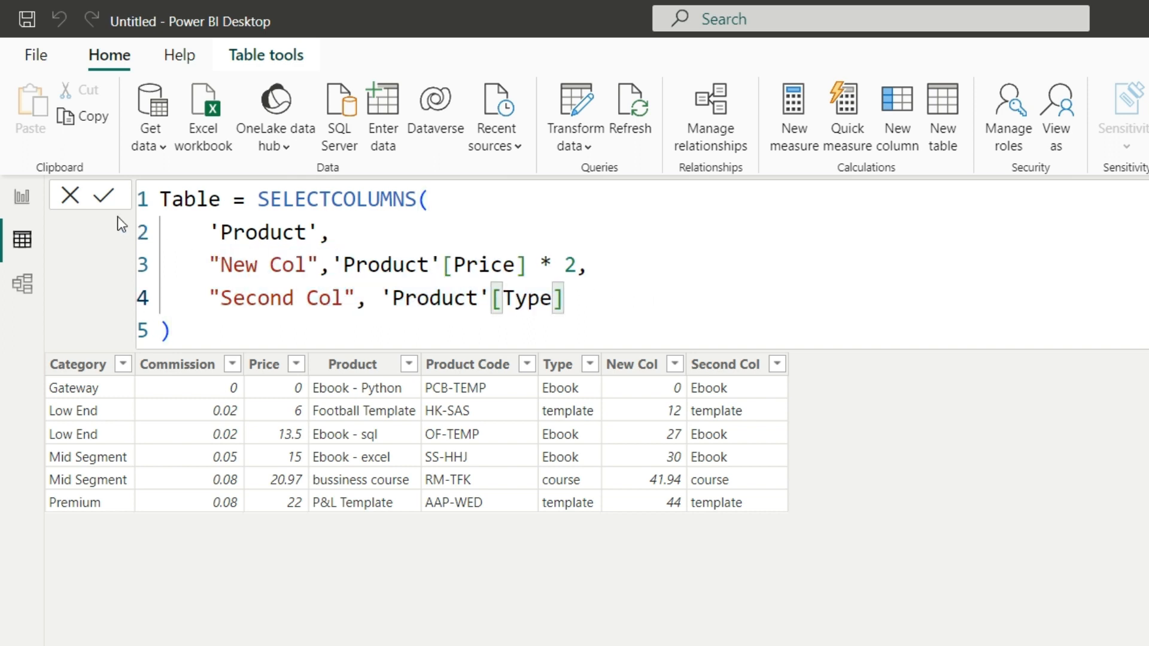
left_click(103, 195)
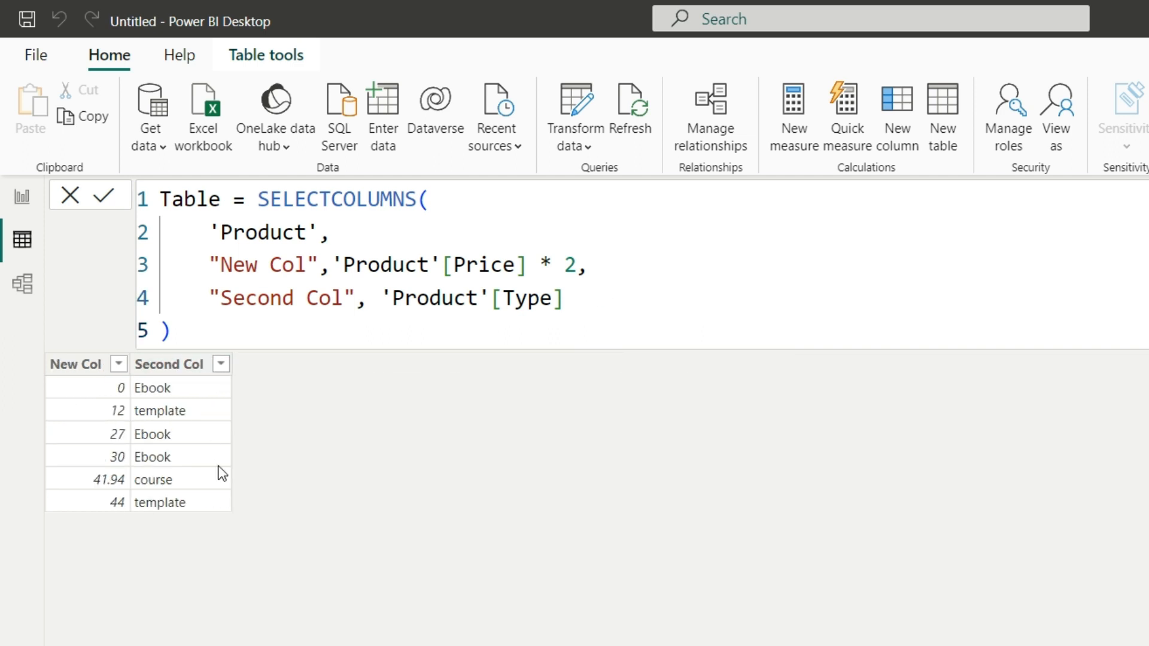
left_click(367, 231)
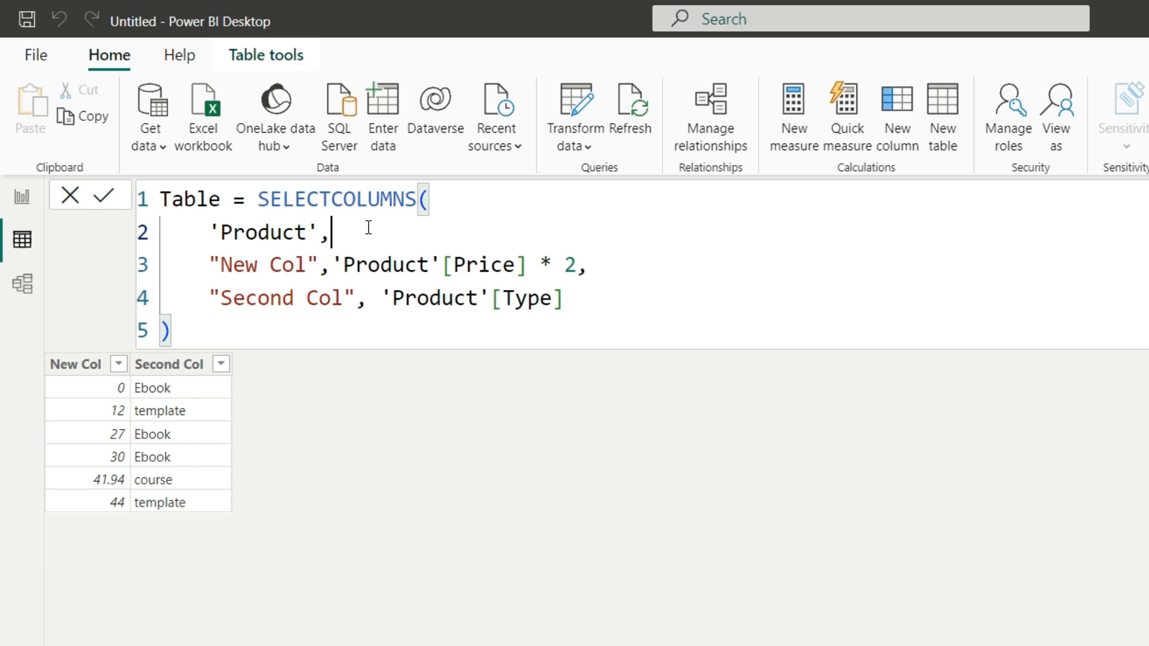
left_click(598, 263)
left_click(584, 303)
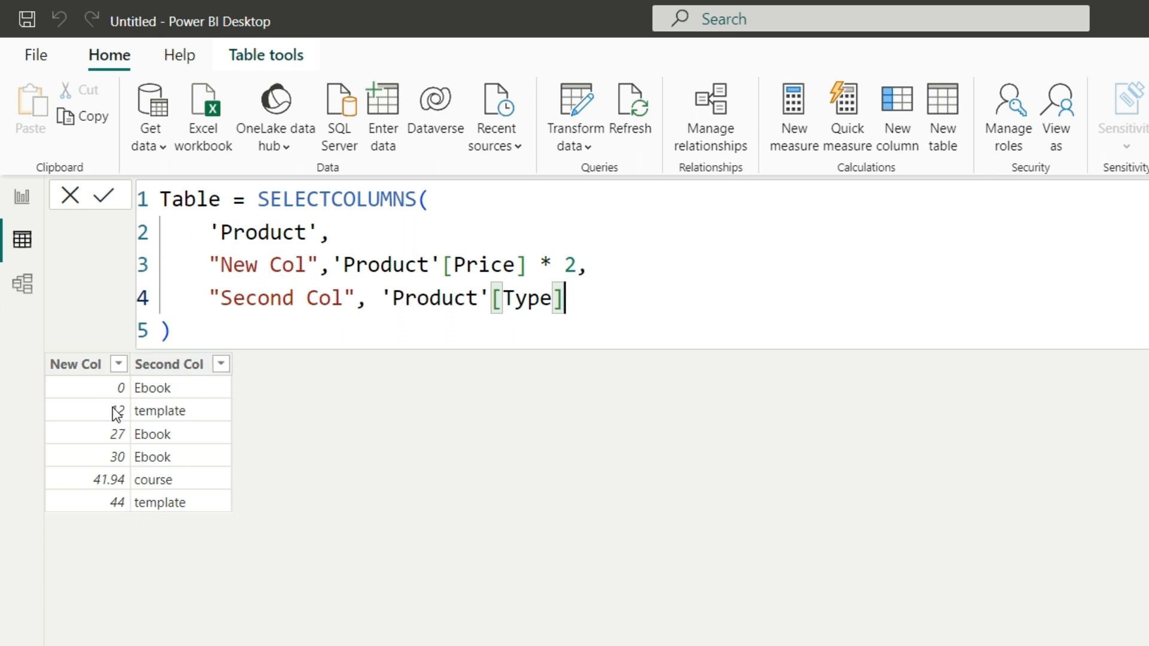
- Wrap the 'Product' table argument as TOPN(3, 'Product') inside SELECTCOLUMNS and commit the table formula
left_click(209, 234)
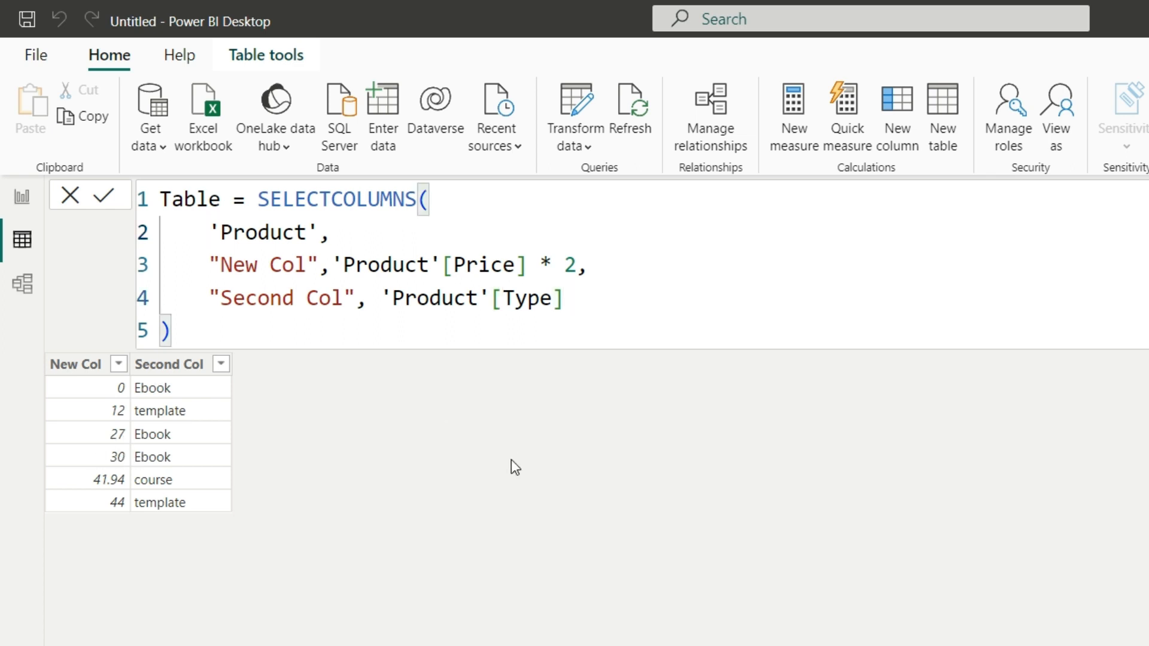
type("TO")
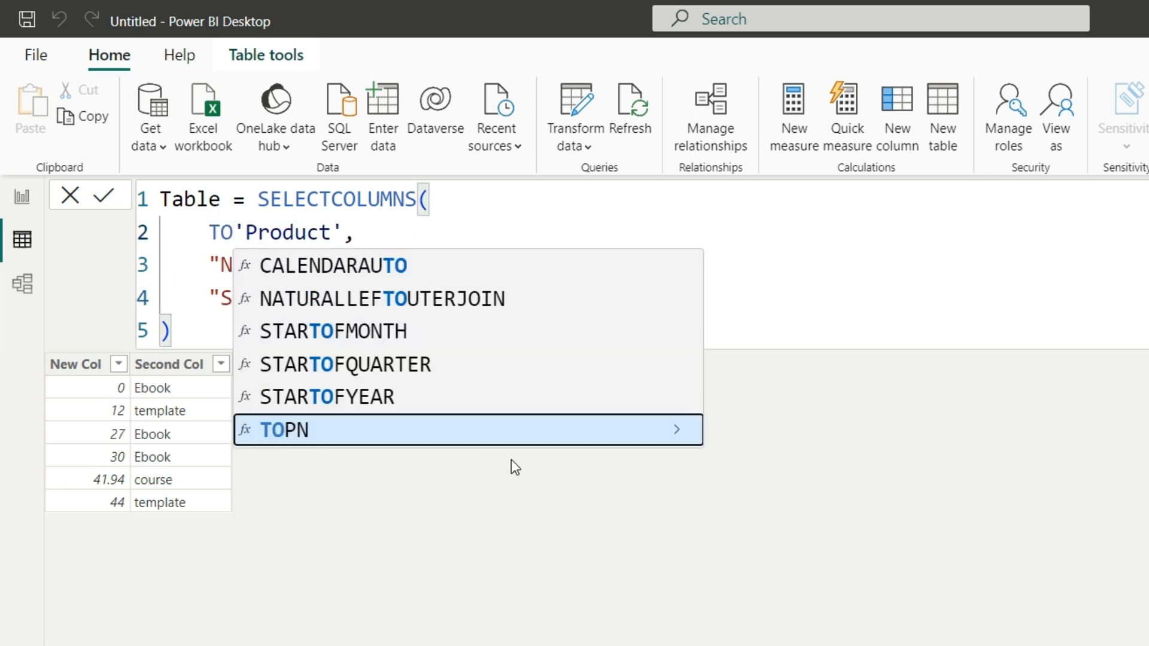
key("Tab")
type("3")
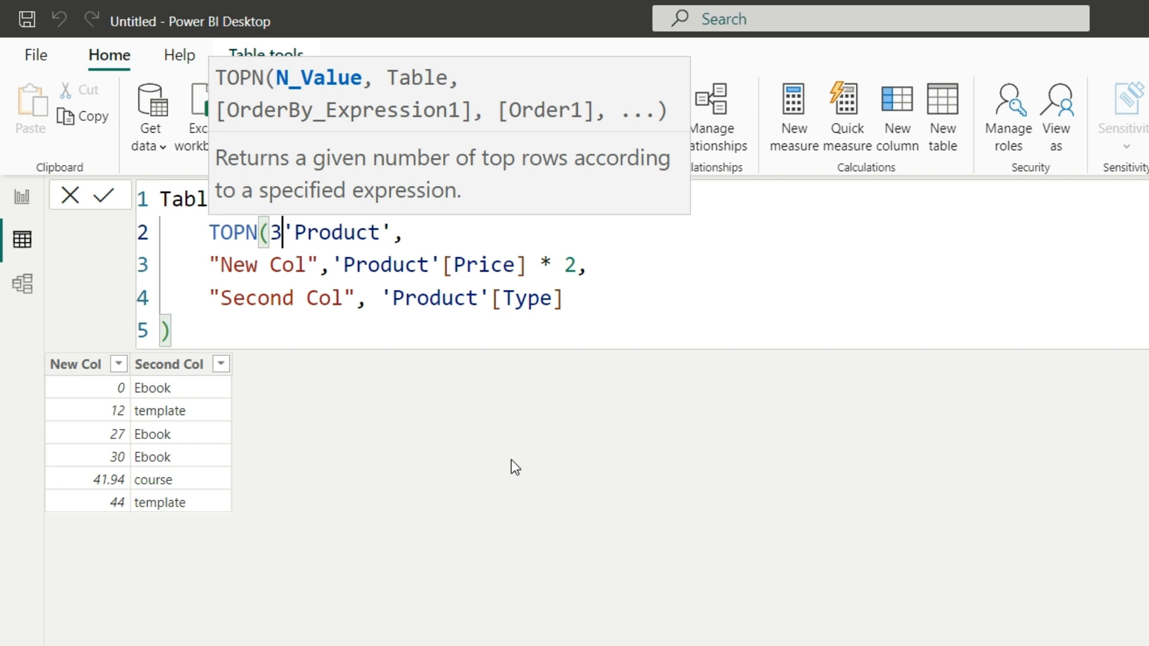
type(",")
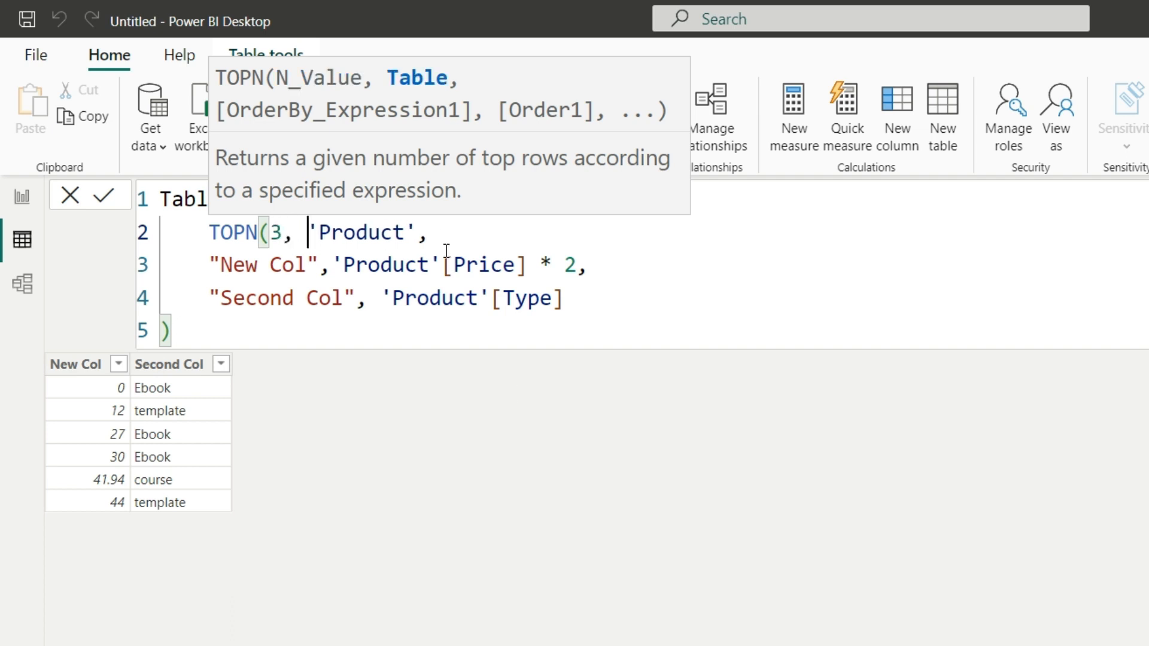
left_click(445, 235)
key("BackSpace")
type("),")
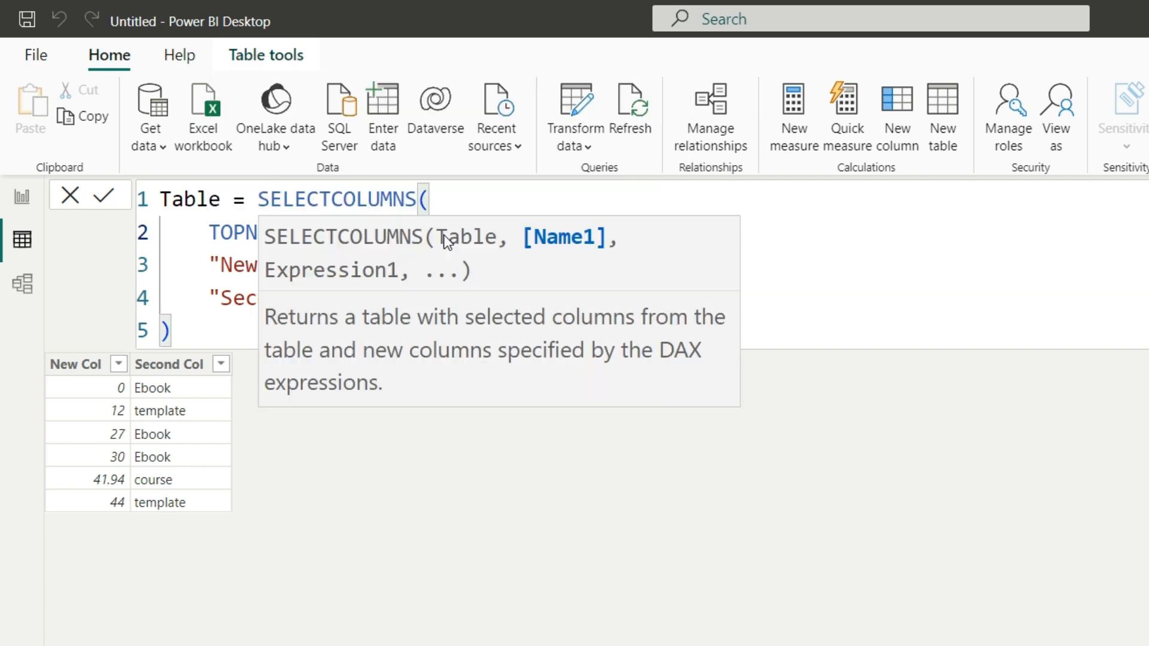
left_click(195, 339)
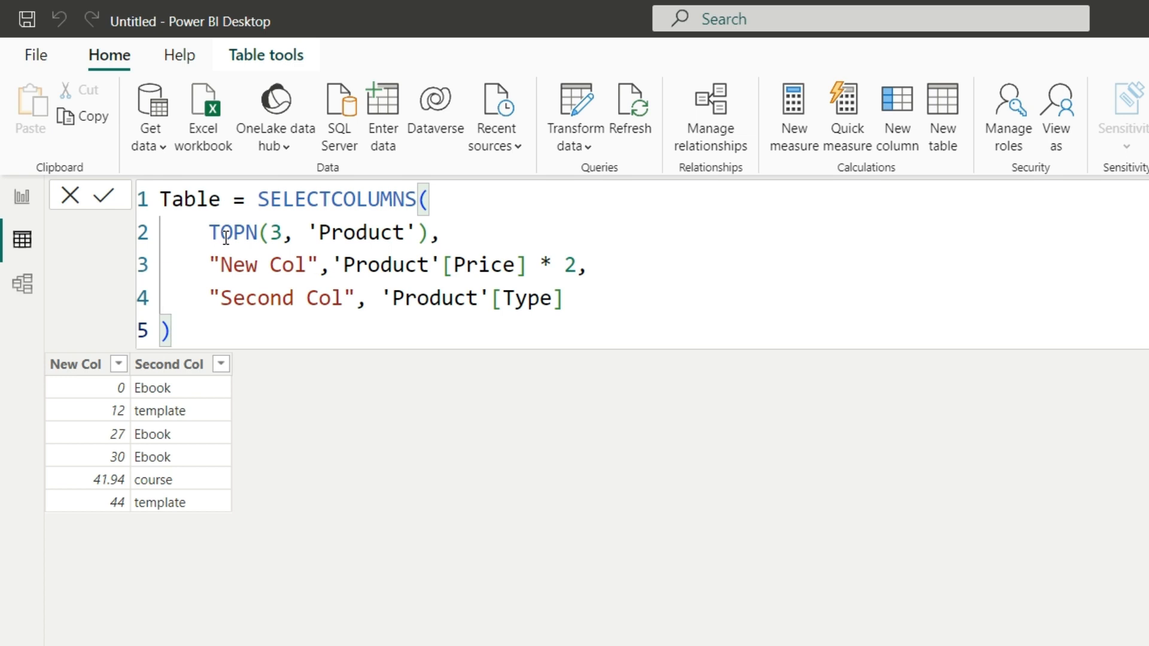
left_click(103, 197)
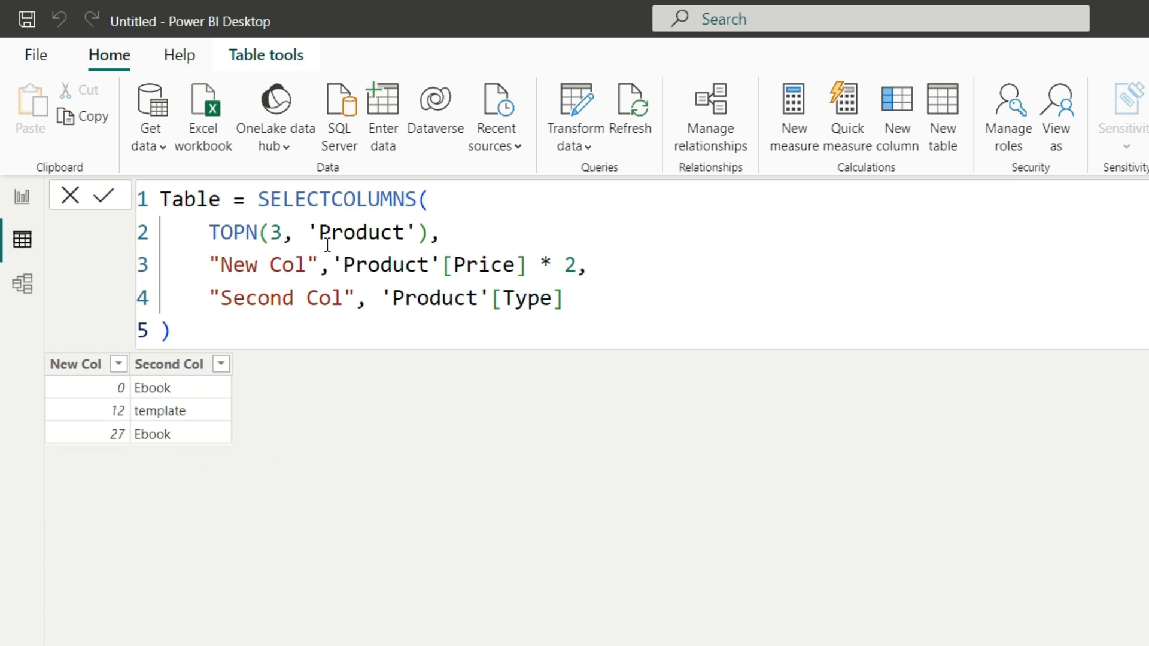
- Clear all arguments from SELECTCOLUMNS and open an empty line between its parentheses
left_click(228, 331)
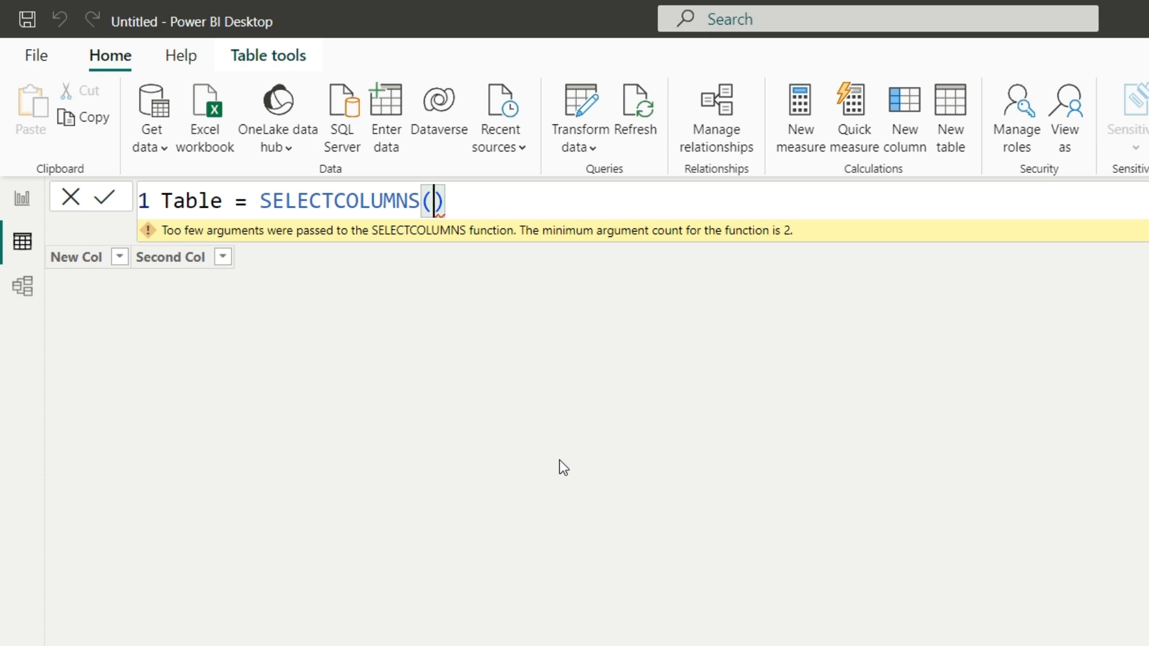
key("shift+Return")
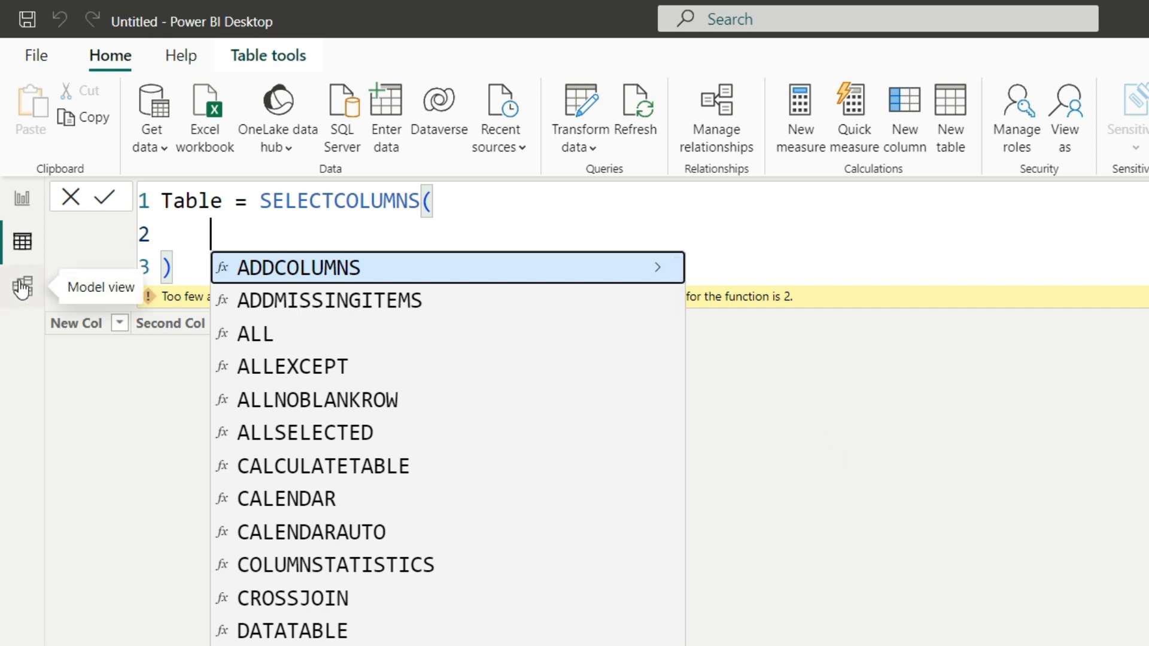
key("Escape")
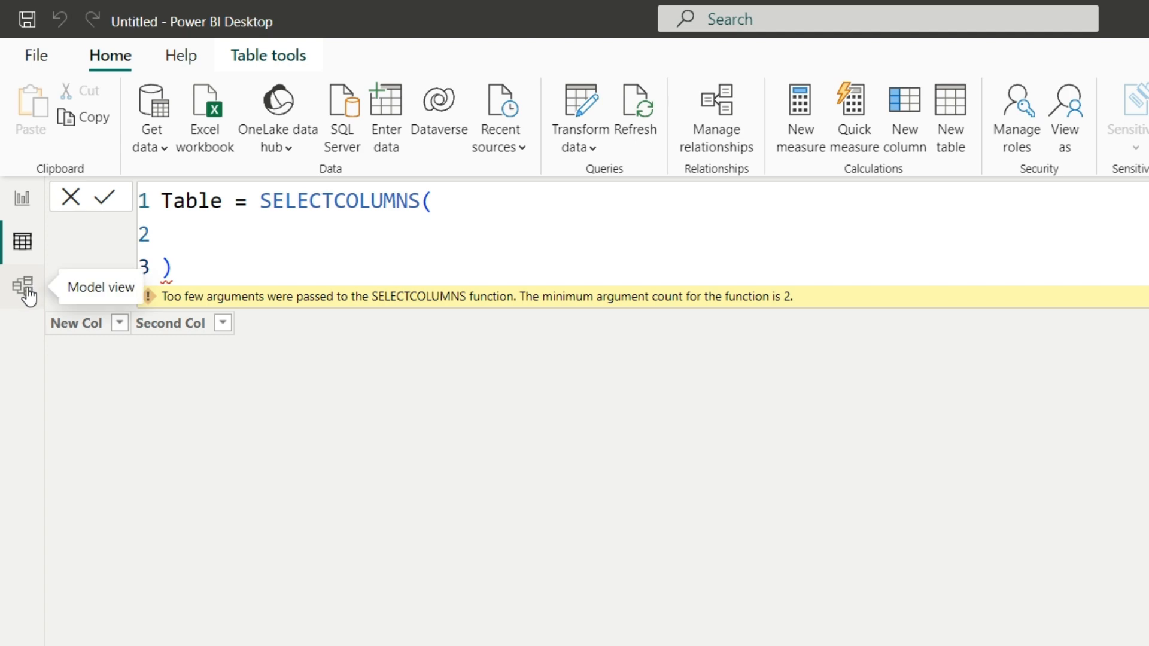
- Examine the relationship between the Product and Sales tables in the data model, and return to the table formula
left_click(27, 295)
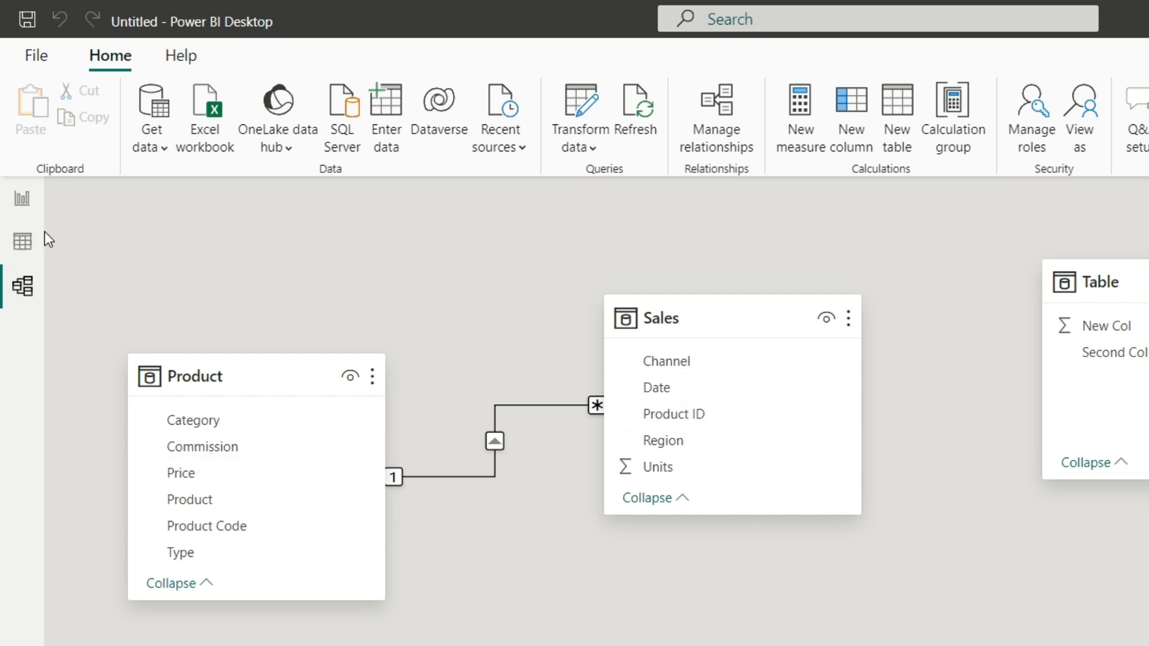
left_click(22, 242)
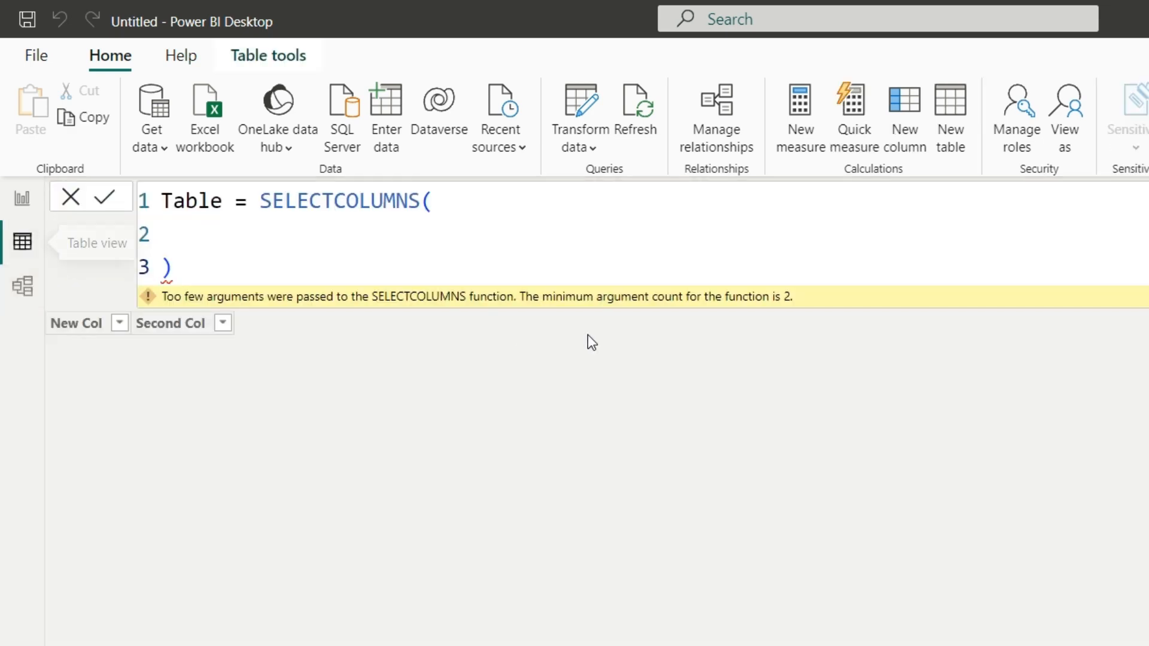
- Enter Sales as the table argument of SELECTCOLUMNS and continue on a new line
left_click(219, 237)
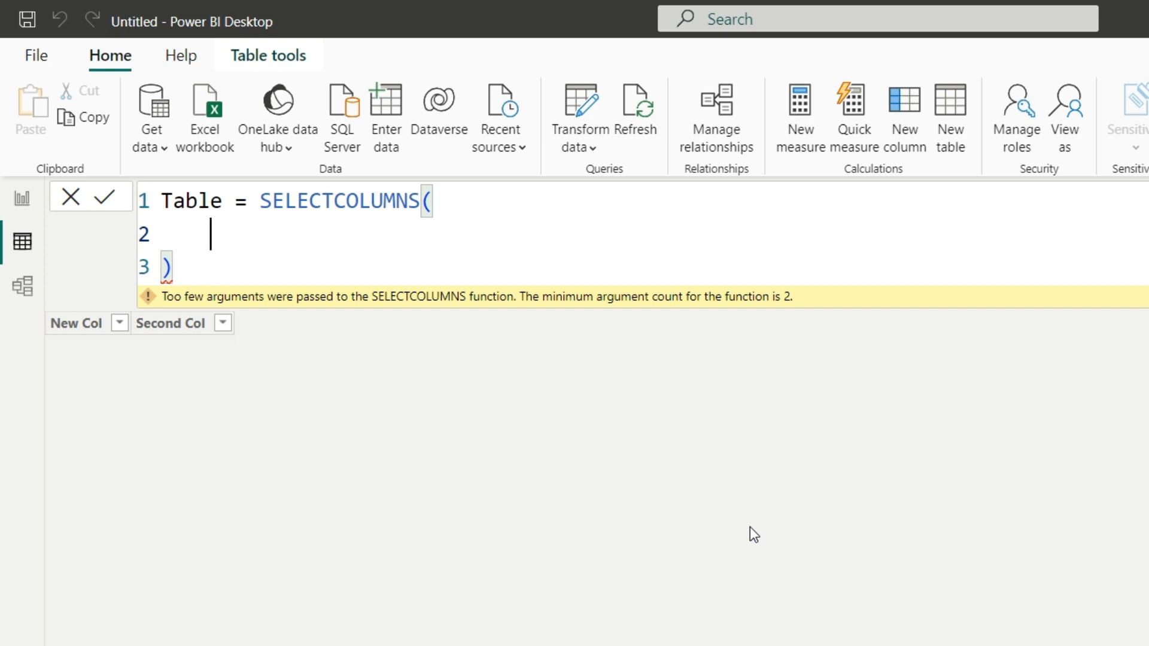
type("Sa")
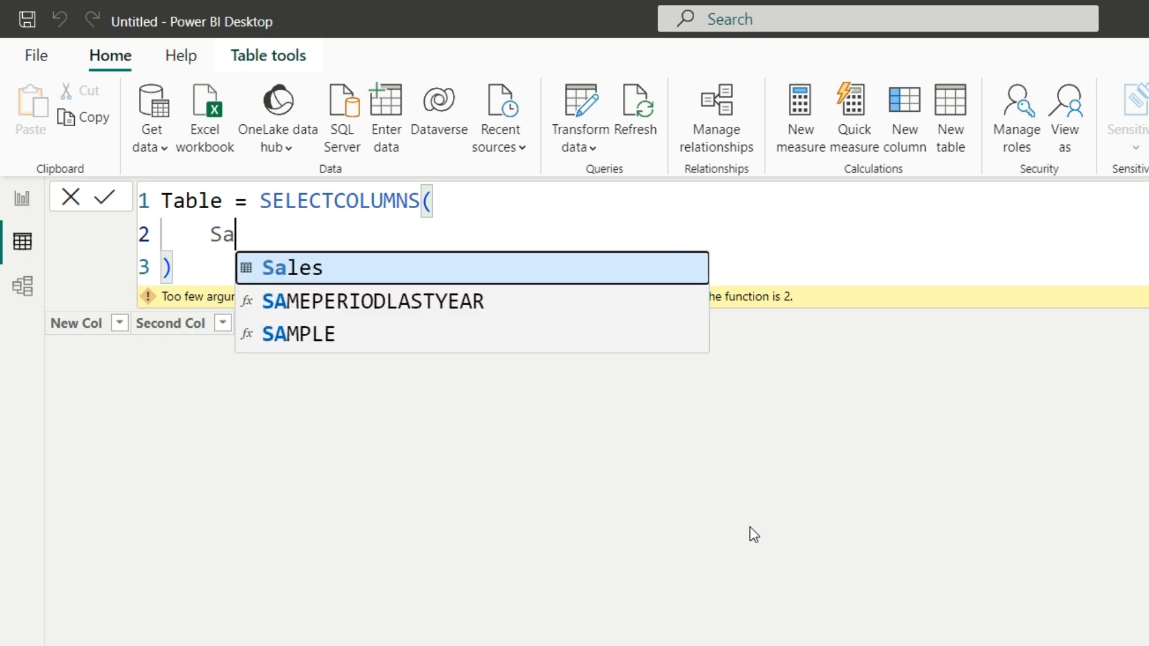
type("les,")
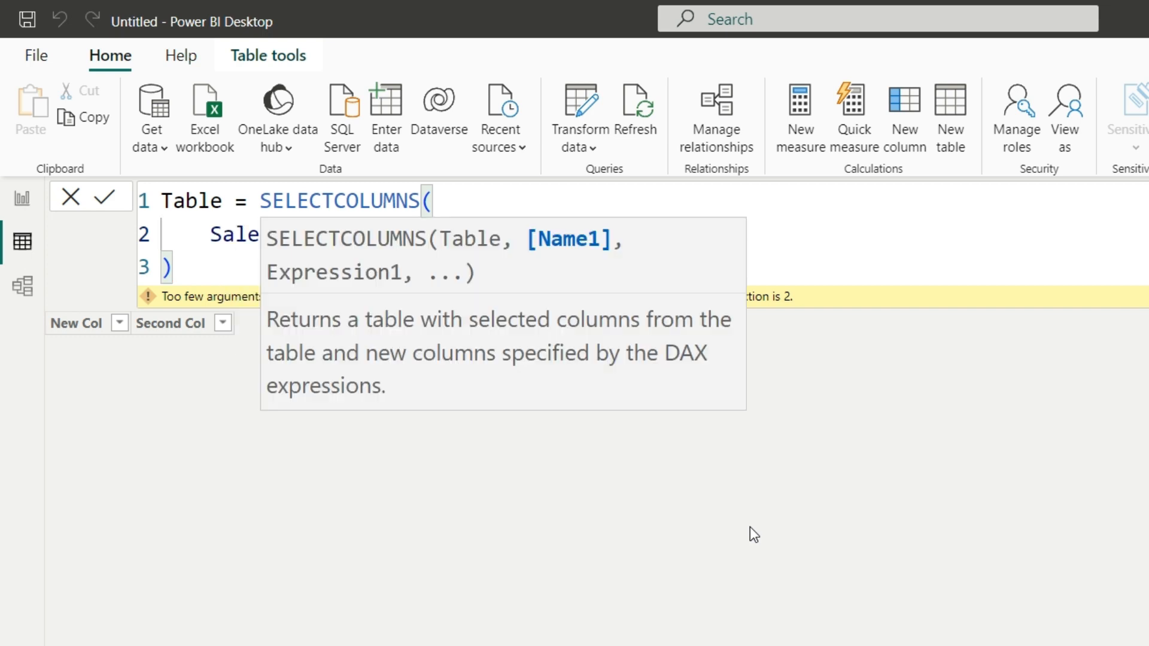
key("shift+Return")
- Add "Total Price" as the new column name below the Sales argument in SELECTCOLUMNS, followed by a comma
left_click(216, 291)
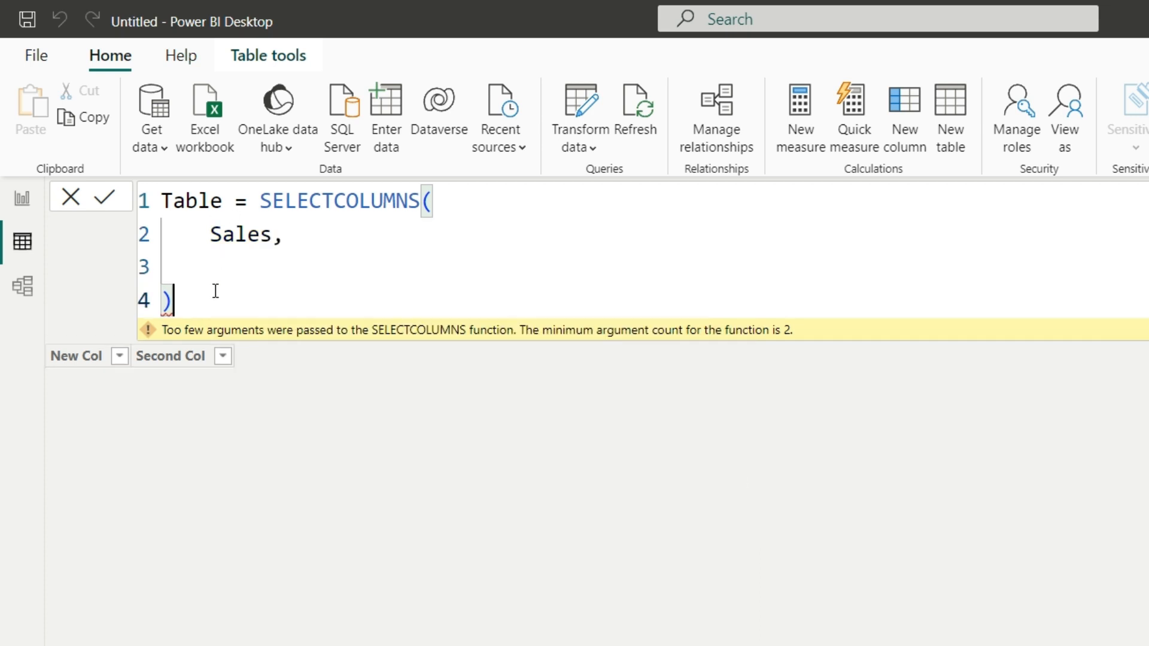
left_click(231, 266)
type("\"\"")
type("Tota")
type("l Pric")
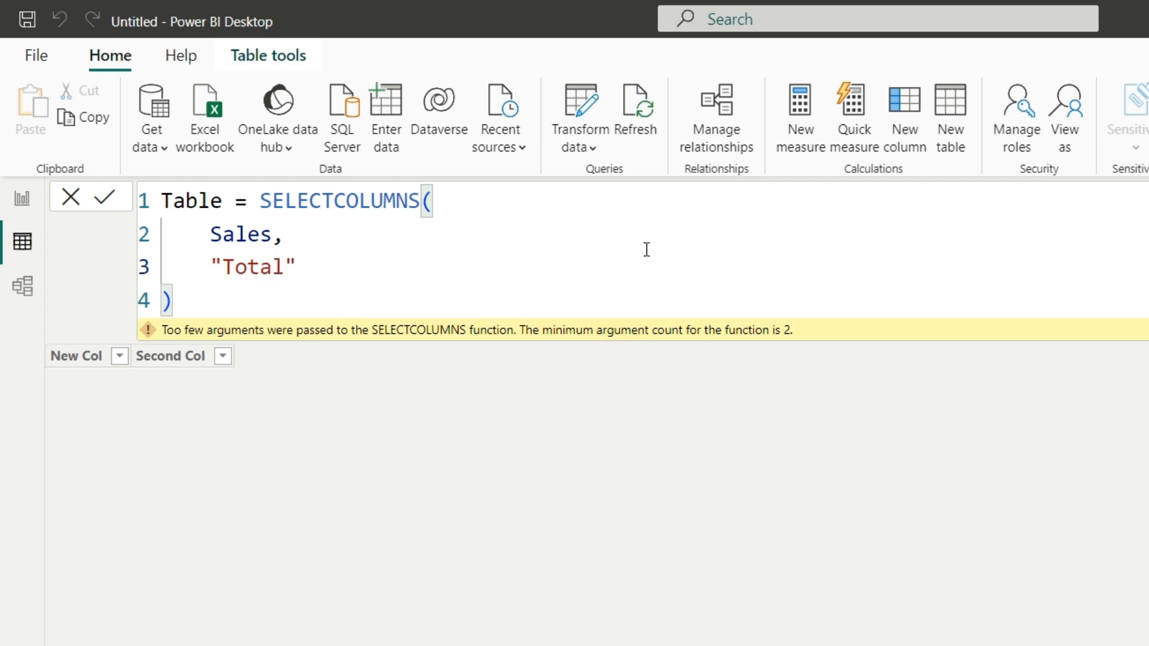
type("e\",")
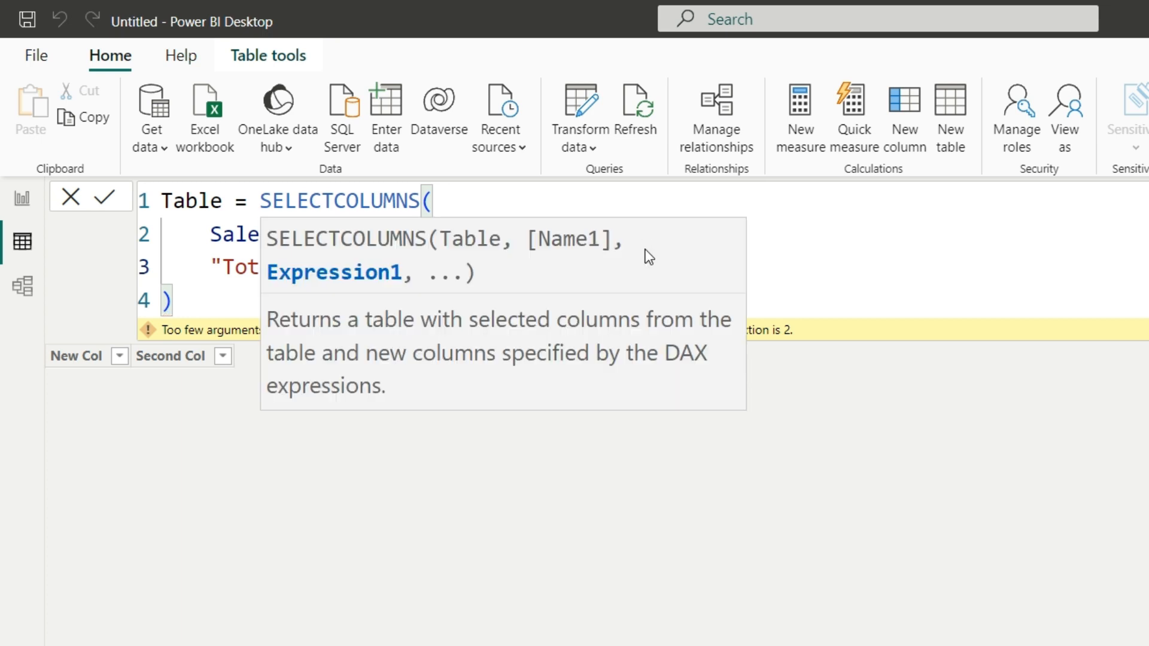
left_click(476, 209)
left_click(423, 262)
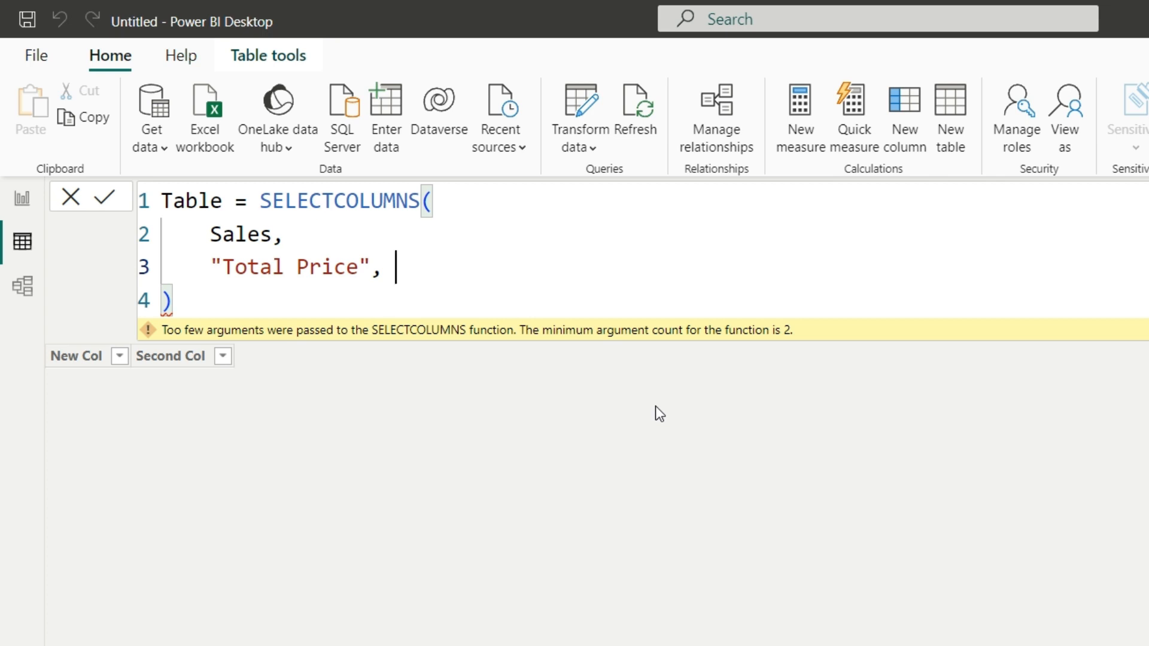
- Enter Sales[Units] * RELATED('Product'[Price]) as the expression for the "Total Price" column
type("u")
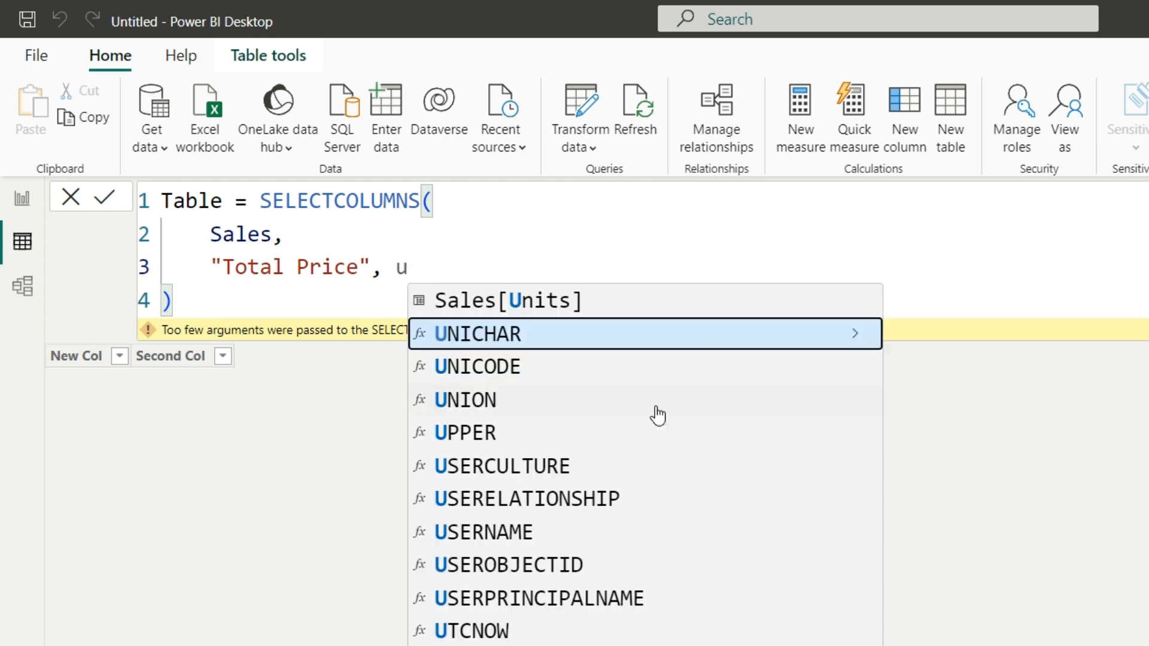
key("Tab")
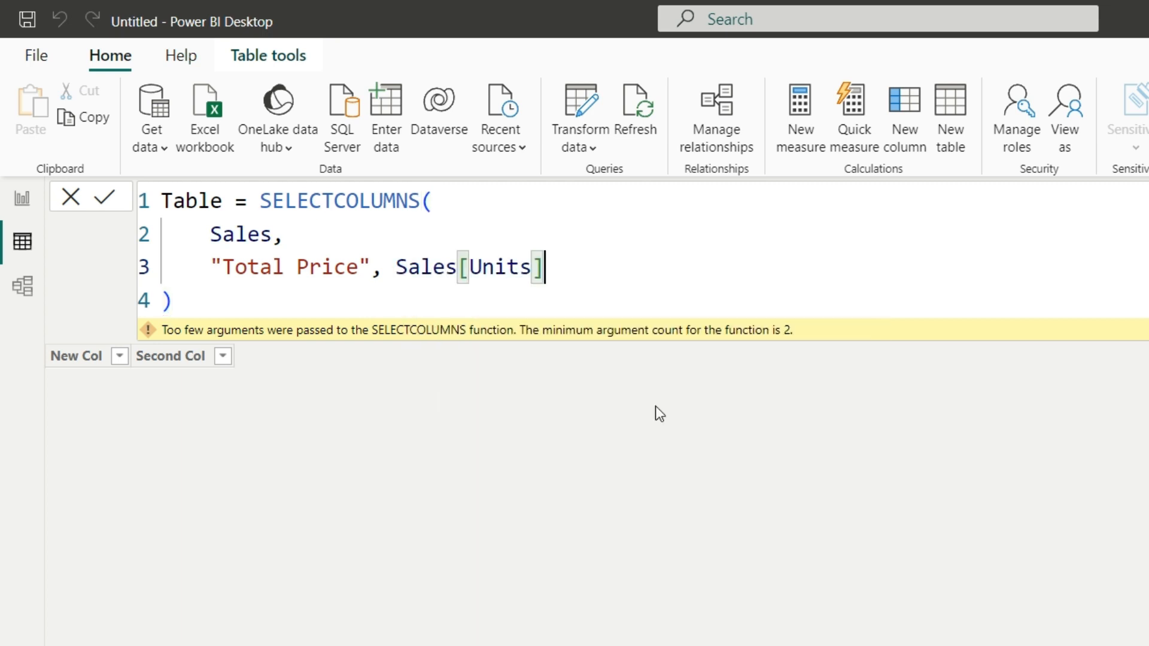
type("* RE")
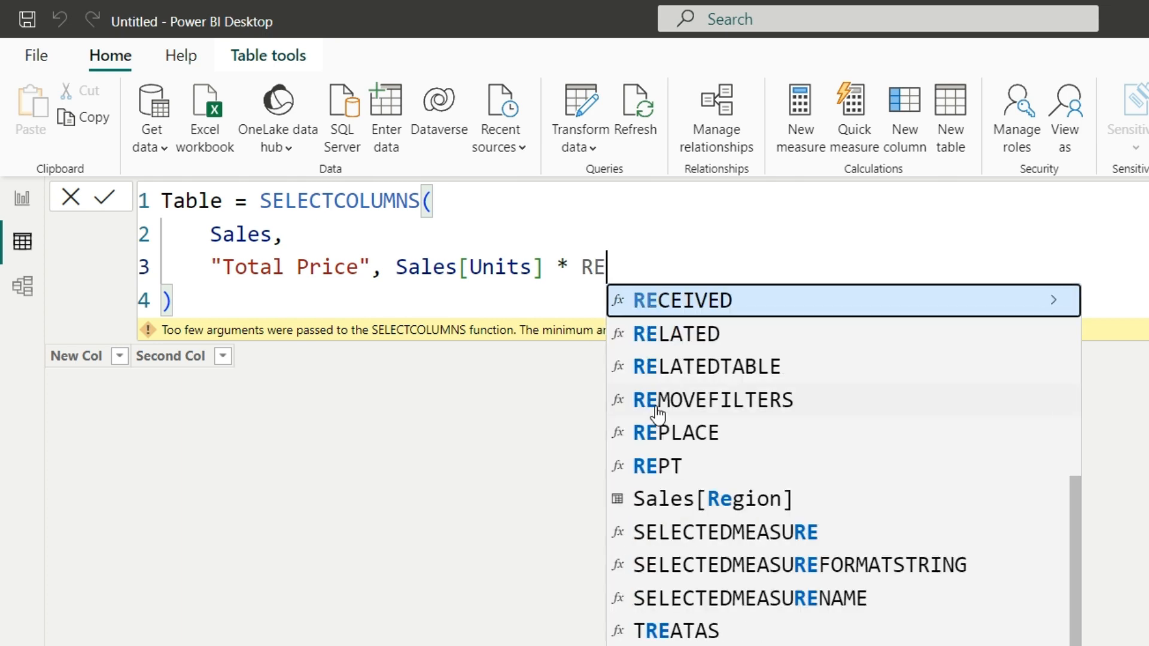
type("L")
key("Tab")
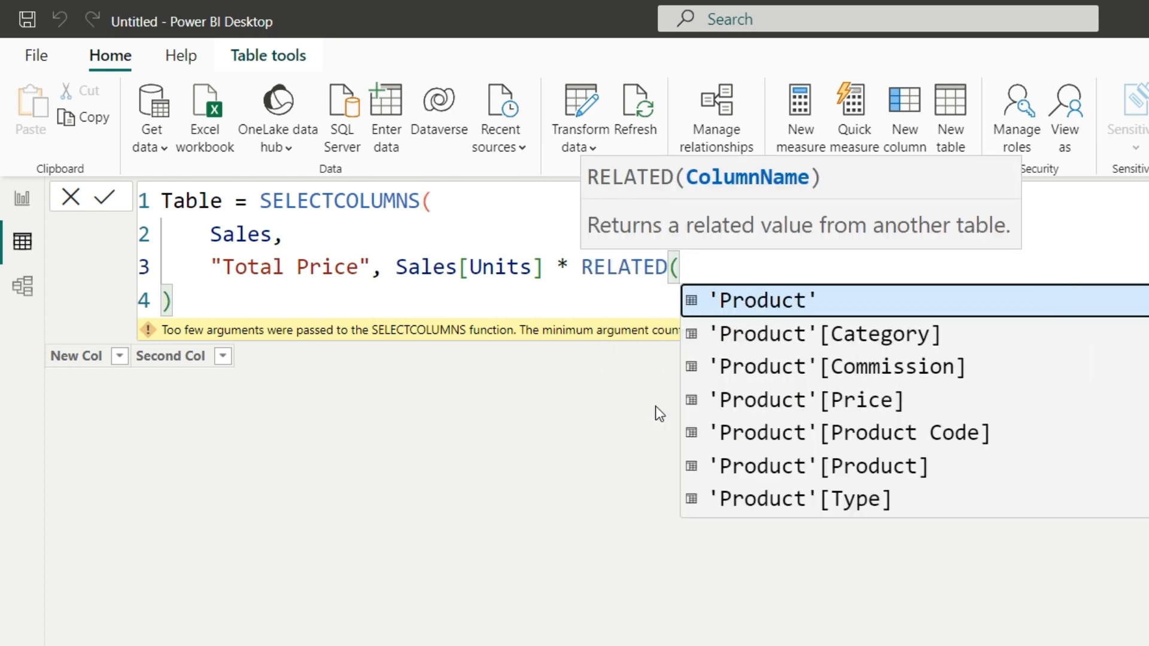
left_click(797, 408)
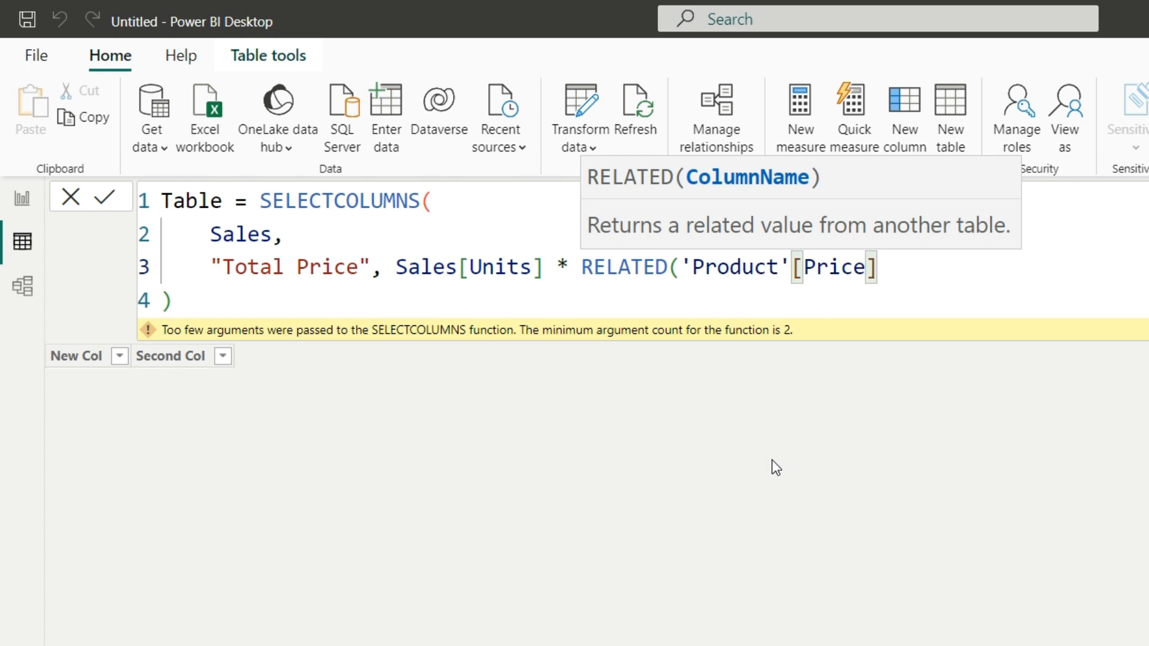
type(")")
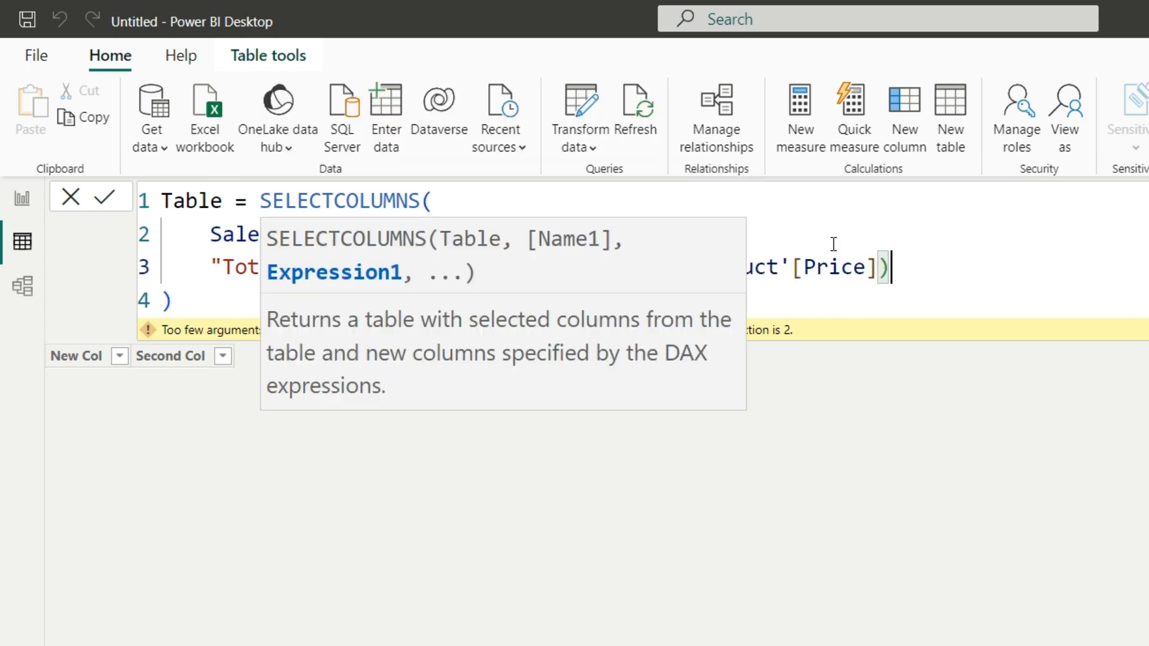
key("Up")
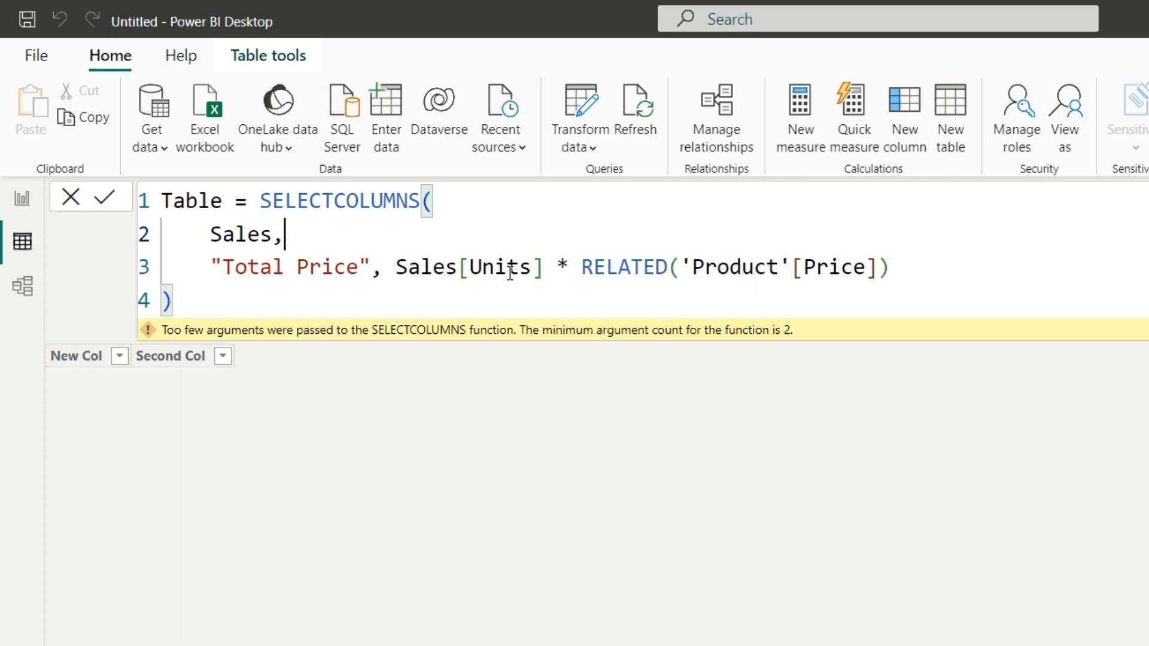
left_click(234, 294)
left_click(264, 279)
left_click(668, 440)
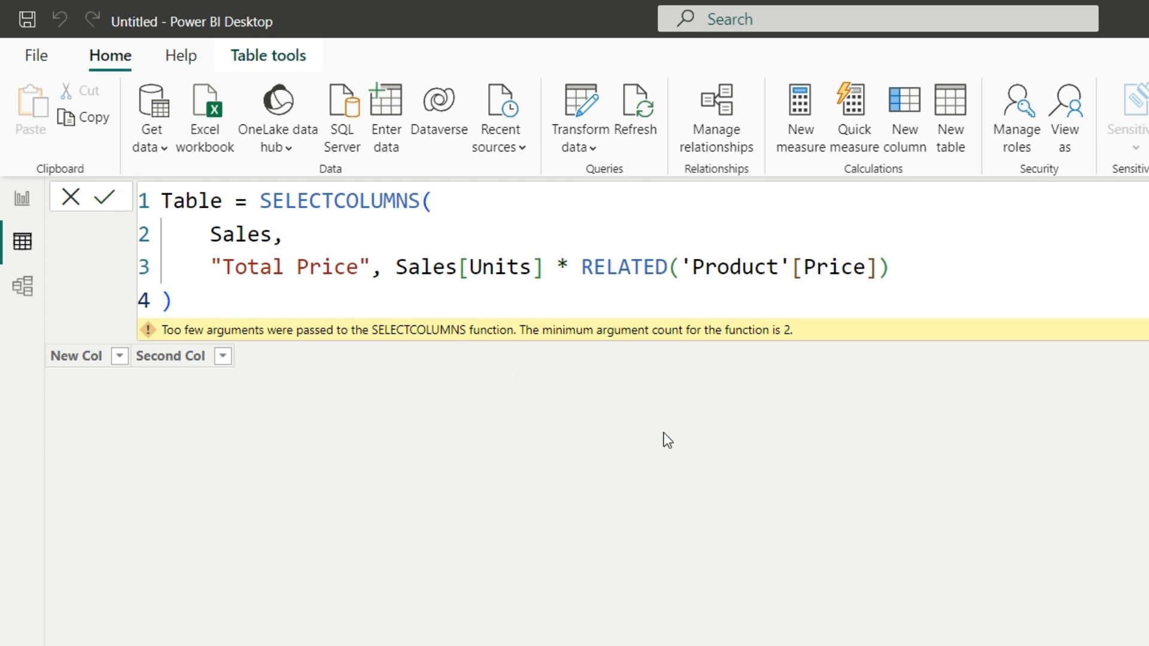